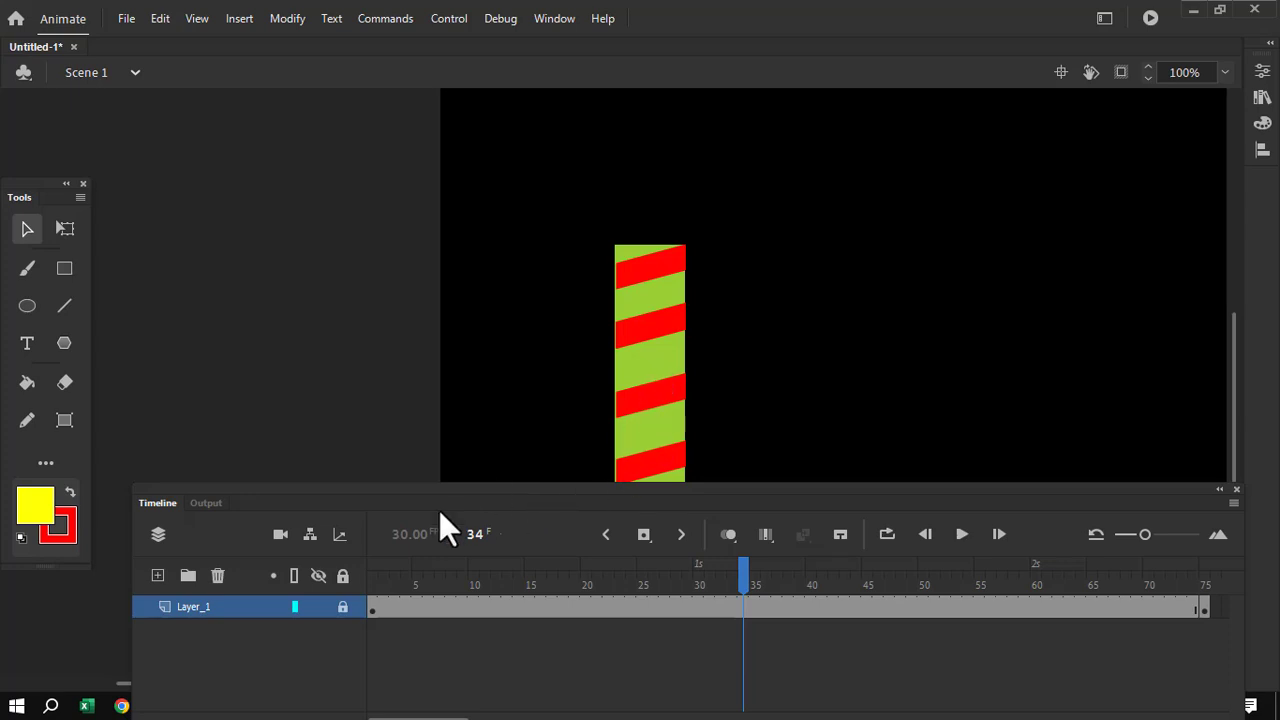
Add a new layer, Layer_5, above Layer_1 and lock Layer_1 to protect the candle.
{"action": "left_click_drag", "start_coordinate": [473, 488], "coordinate": [507, 477]}
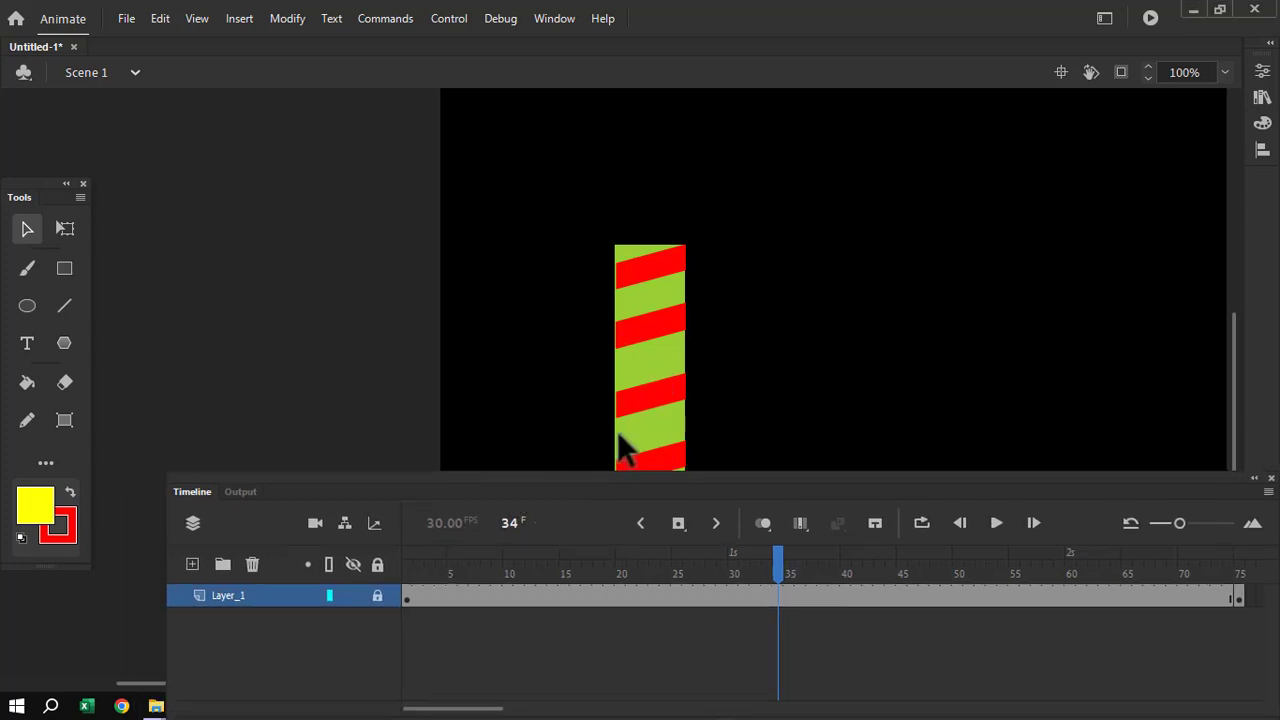
{"action": "left_click", "coordinate": [194, 565]}
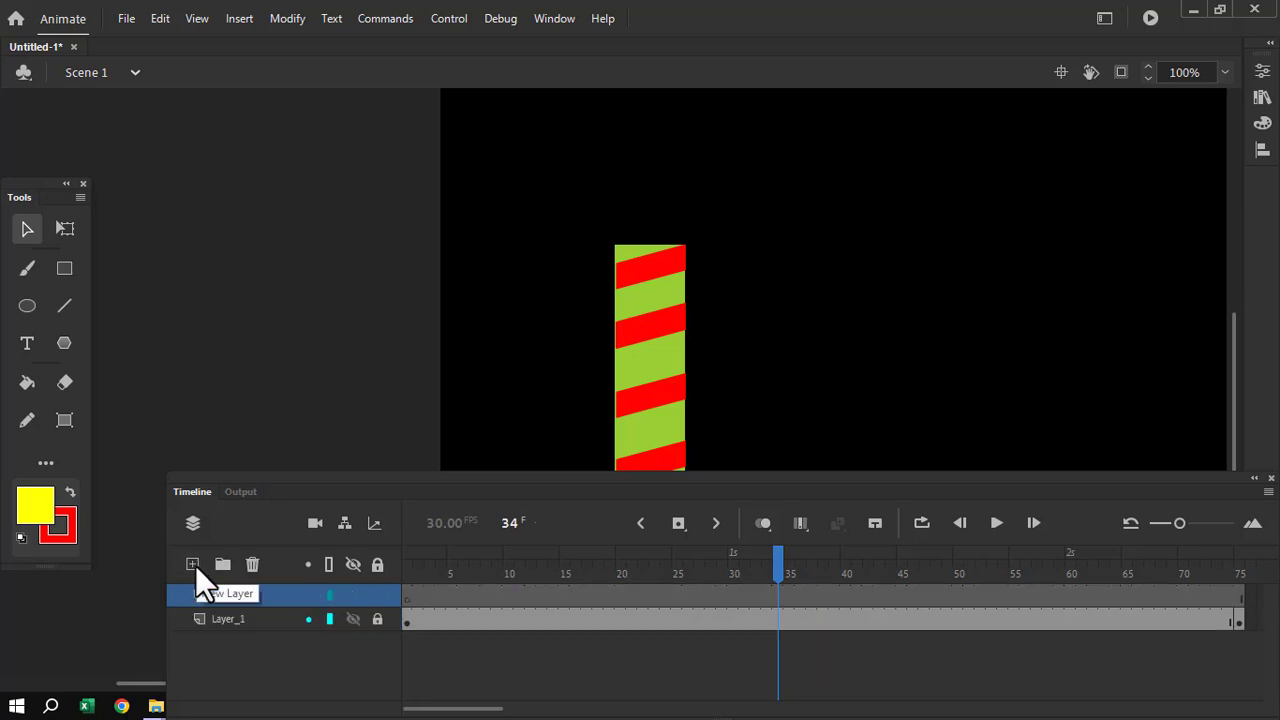
{"action": "left_click", "coordinate": [378, 620]}
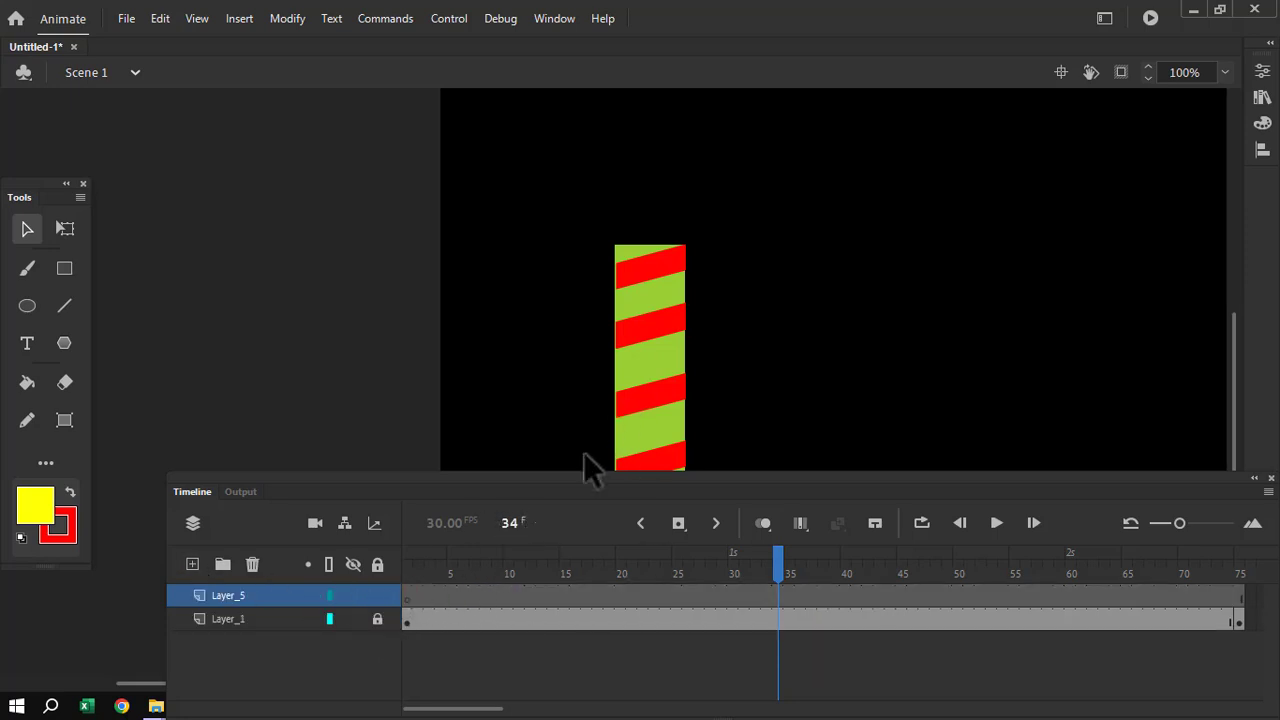
Draw a yellow rectangle beside the candle and reshape it into a pointed, curved flame.
{"action": "left_click", "coordinate": [66, 268]}
{"action": "left_click_drag", "start_coordinate": [855, 218], "coordinate": [916, 309]}
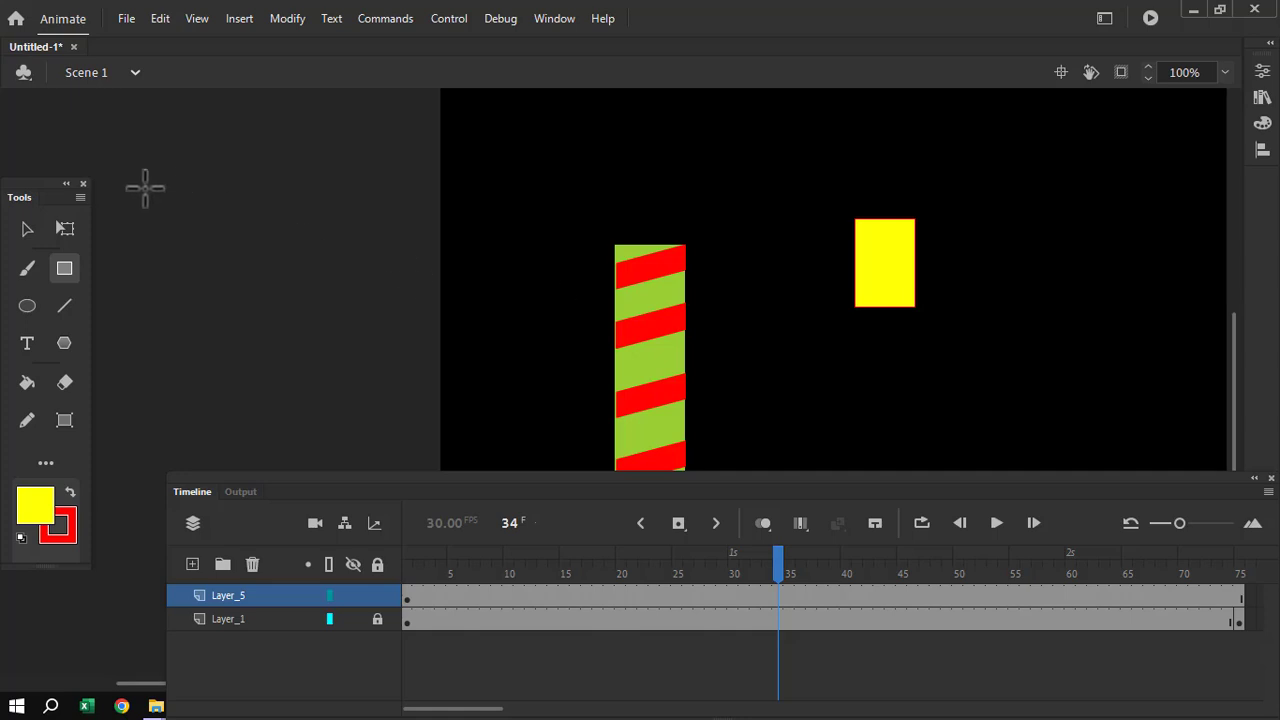
{"action": "left_click", "coordinate": [27, 228]}
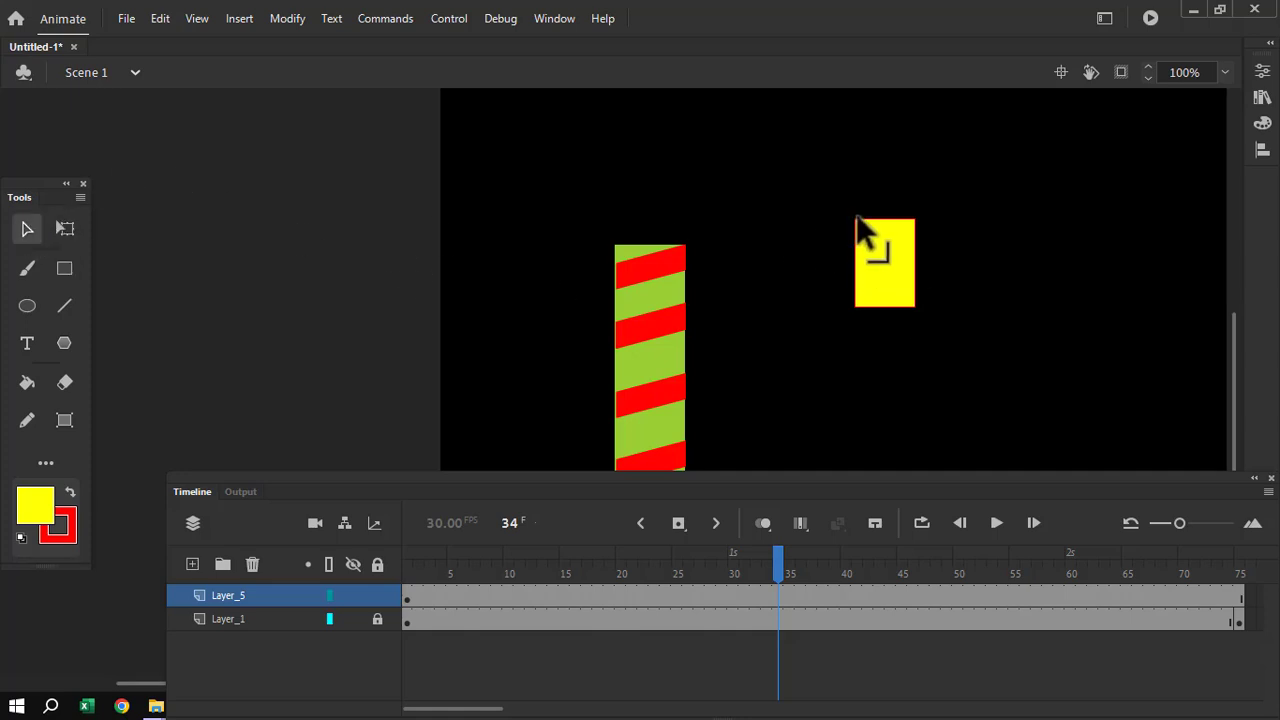
{"action": "mouse_move", "coordinate": [858, 220]}
{"action": "left_mouse_down"}
{"action": "mouse_move", "coordinate": [909, 223]}
{"action": "mouse_move", "coordinate": [872, 222]}
{"action": "left_mouse_up"}
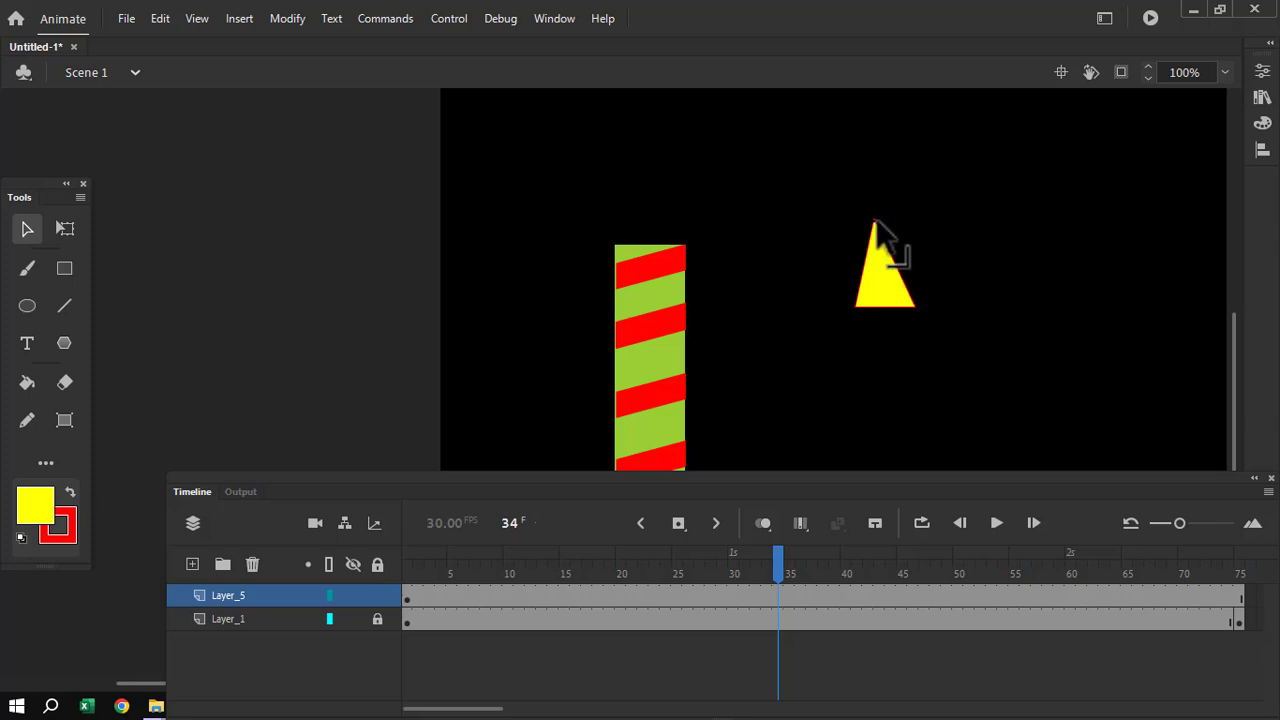
{"action": "left_click_drag", "start_coordinate": [893, 266], "coordinate": [857, 274]}
{"action": "left_click_drag", "start_coordinate": [829, 195], "coordinate": [931, 324]}
Move the flame onto the candle top and narrow it with Free Transform.
{"action": "left_click_drag", "start_coordinate": [878, 285], "coordinate": [652, 230]}
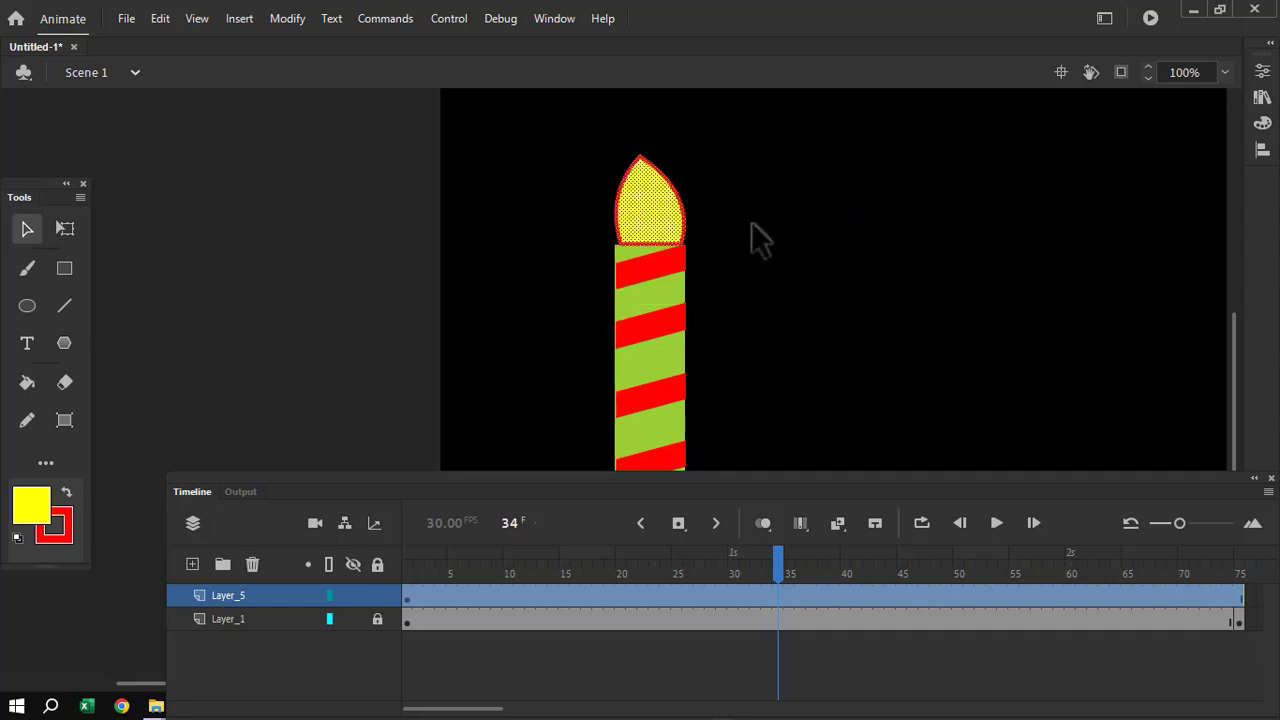
{"action": "left_click", "coordinate": [63, 228]}
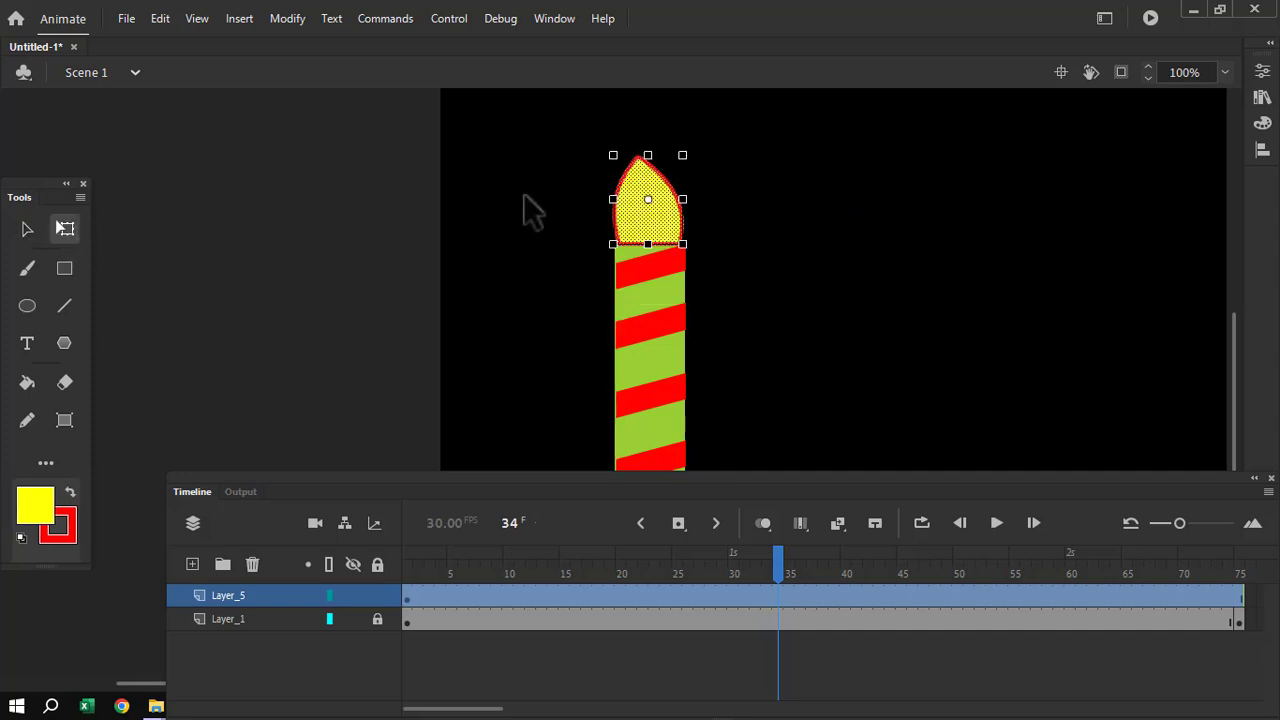
{"action": "left_click_drag", "start_coordinate": [613, 199], "coordinate": [622, 199]}
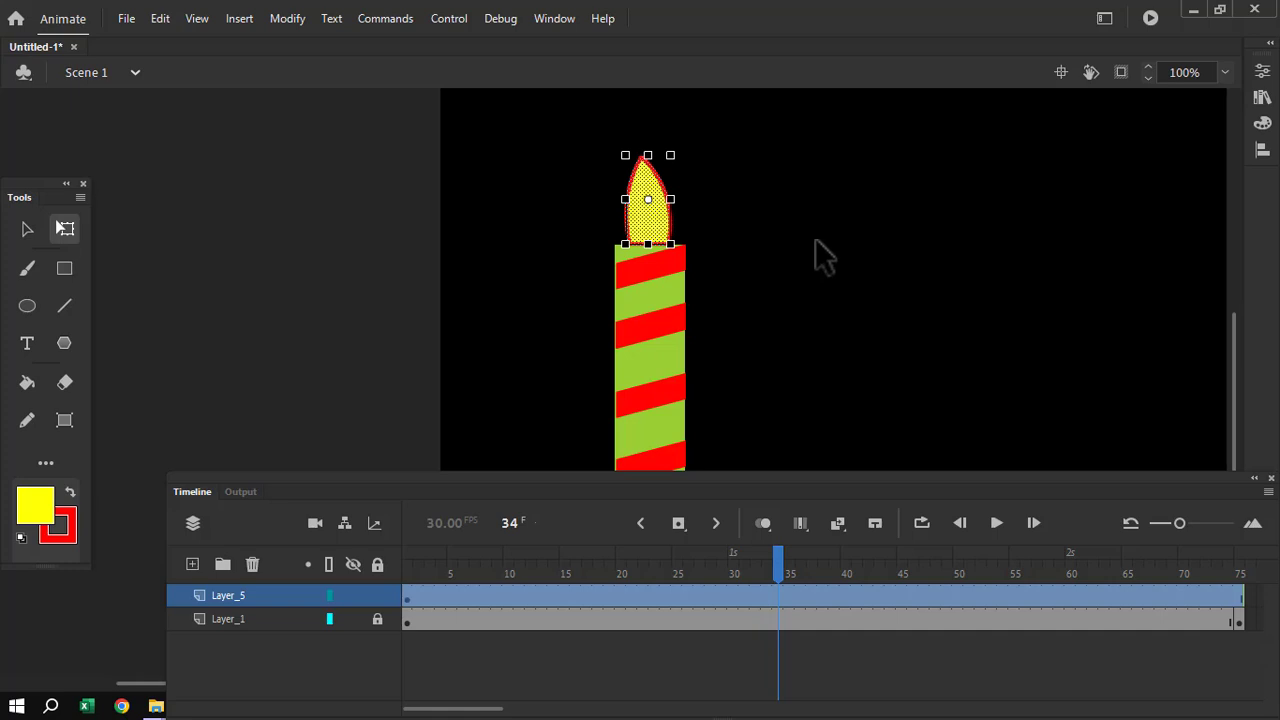
Insert keyframes on Layer_5 at frames 75 and 11.
{"action": "left_click", "coordinate": [1239, 597]}
{"action": "right_click", "coordinate": [1240, 600]}
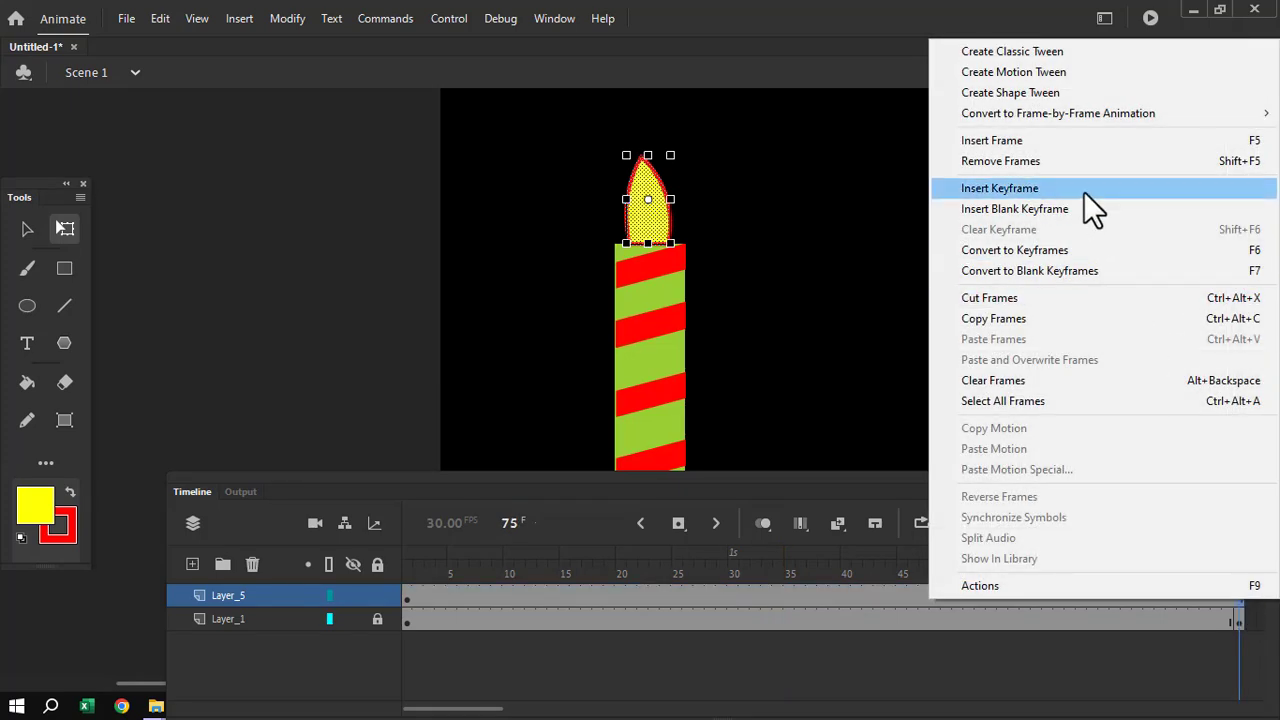
{"action": "left_click", "coordinate": [1084, 191]}
{"action": "right_click", "coordinate": [1214, 595]}
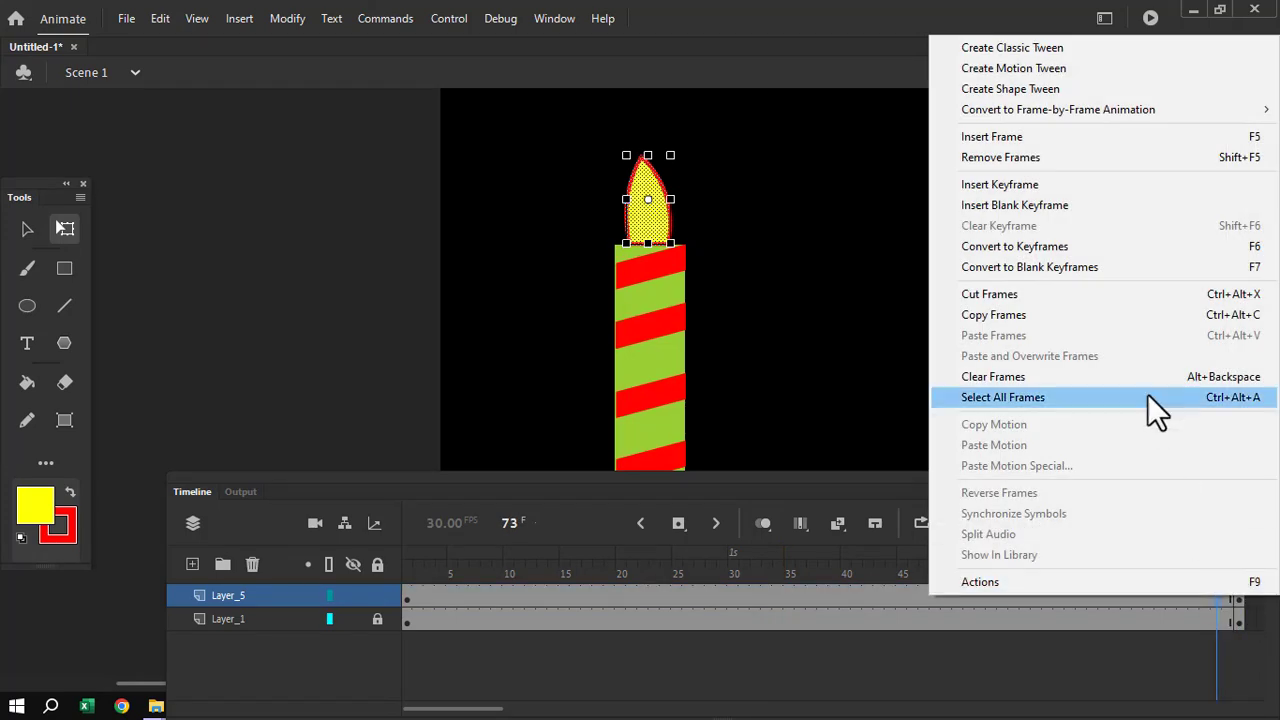
{"action": "left_click", "coordinate": [556, 598]}
{"action": "left_click", "coordinate": [543, 596]}
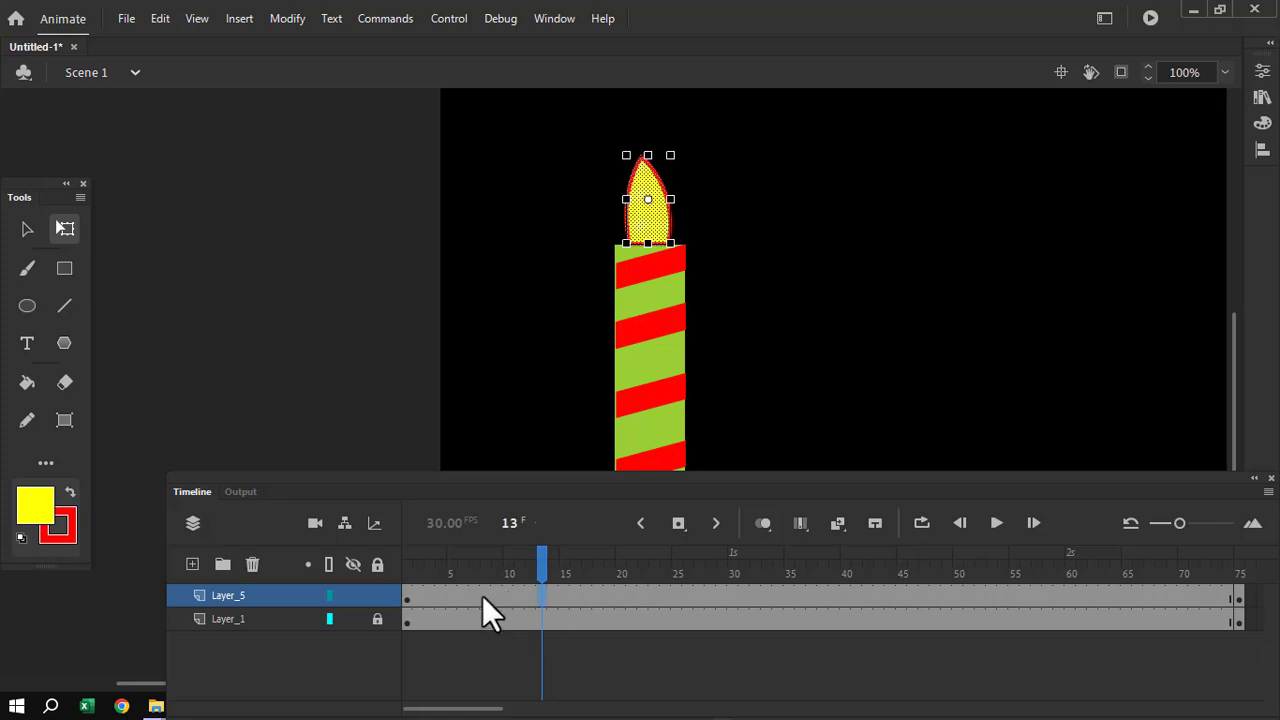
{"action": "right_click", "coordinate": [519, 598]}
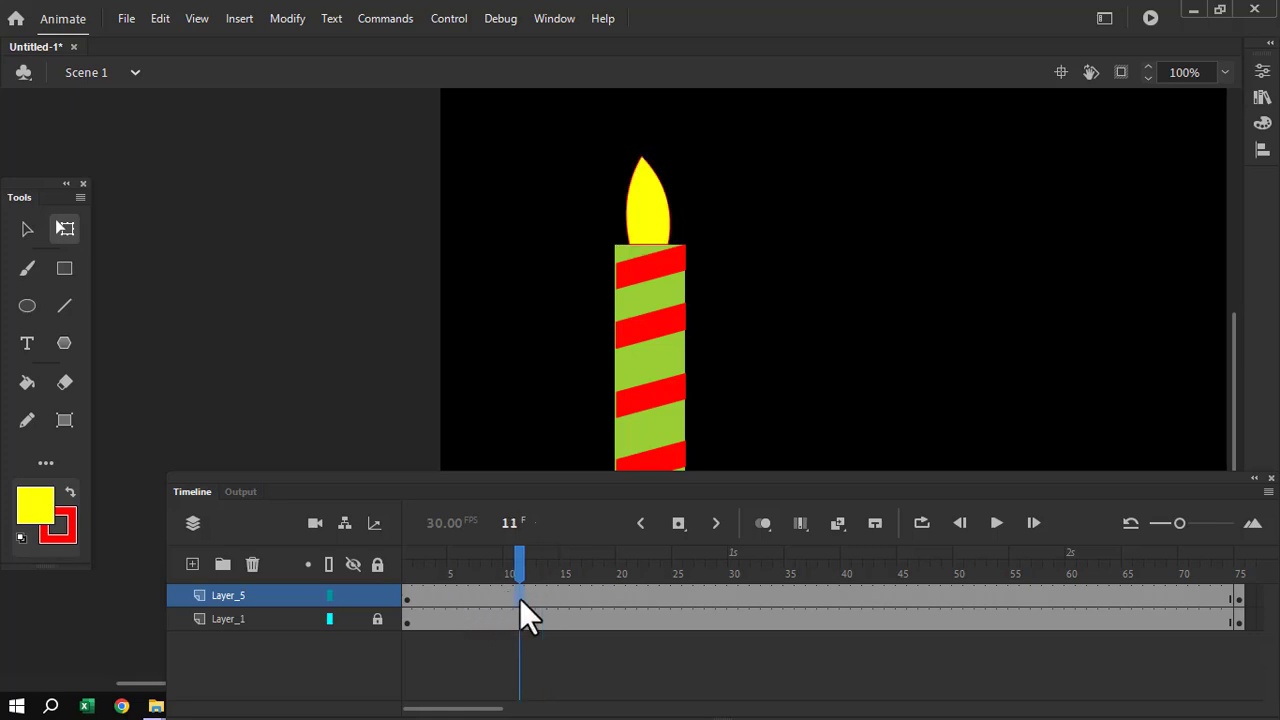
{"action": "left_click", "coordinate": [592, 191]}
Insert keyframes on Layer_5 at frames 28 and 51.
{"action": "left_click", "coordinate": [707, 597]}
{"action": "right_click", "coordinate": [707, 597]}
{"action": "left_click", "coordinate": [812, 188]}
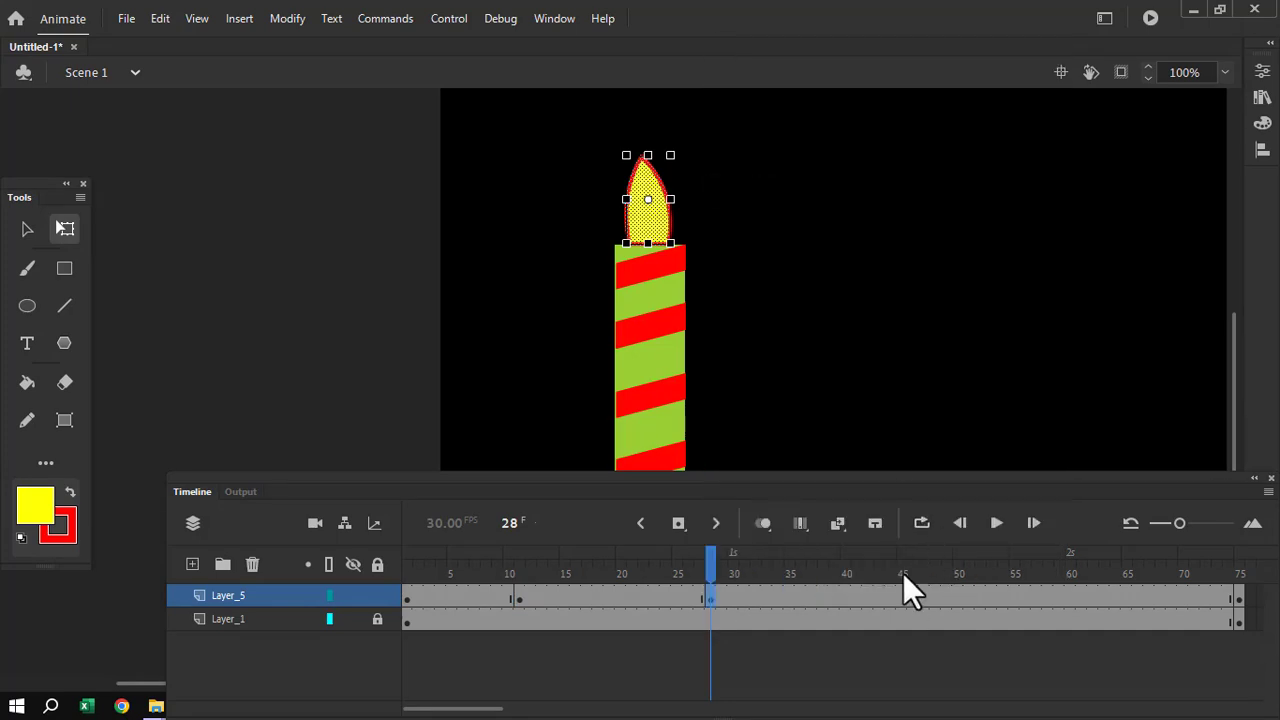
{"action": "left_click", "coordinate": [971, 598]}
{"action": "right_click", "coordinate": [970, 598]}
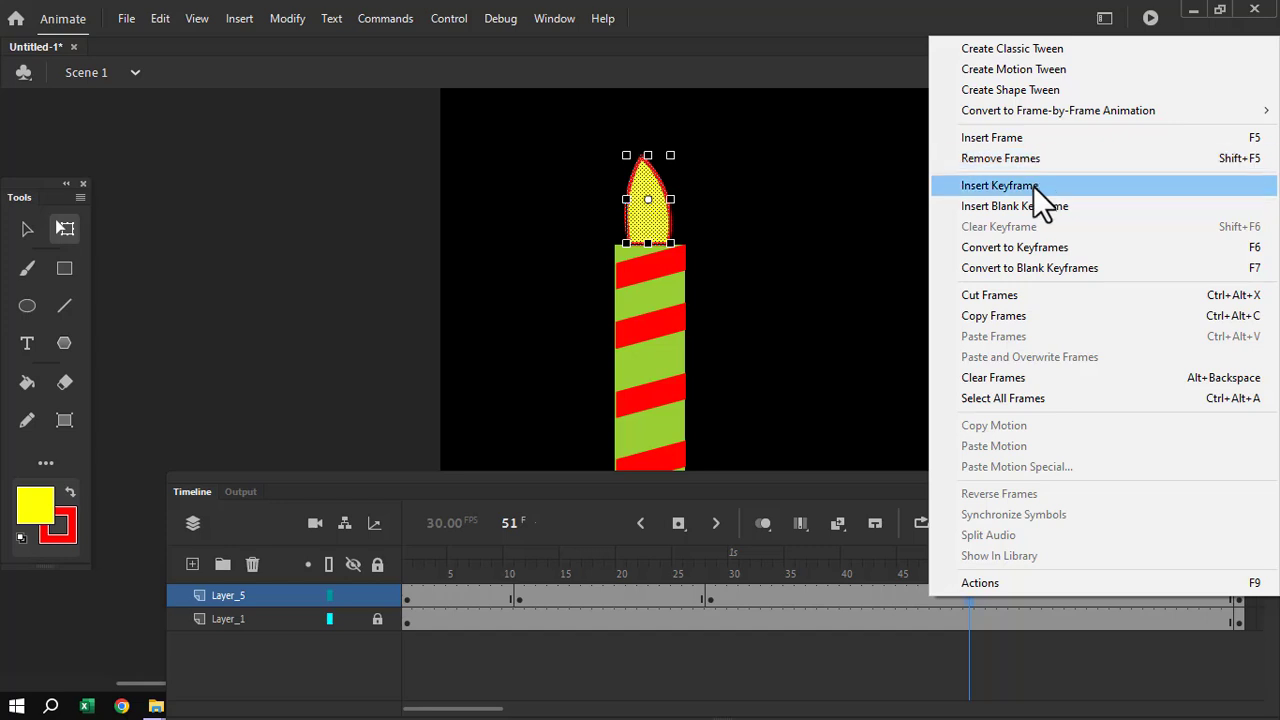
{"action": "left_click", "coordinate": [1034, 185]}
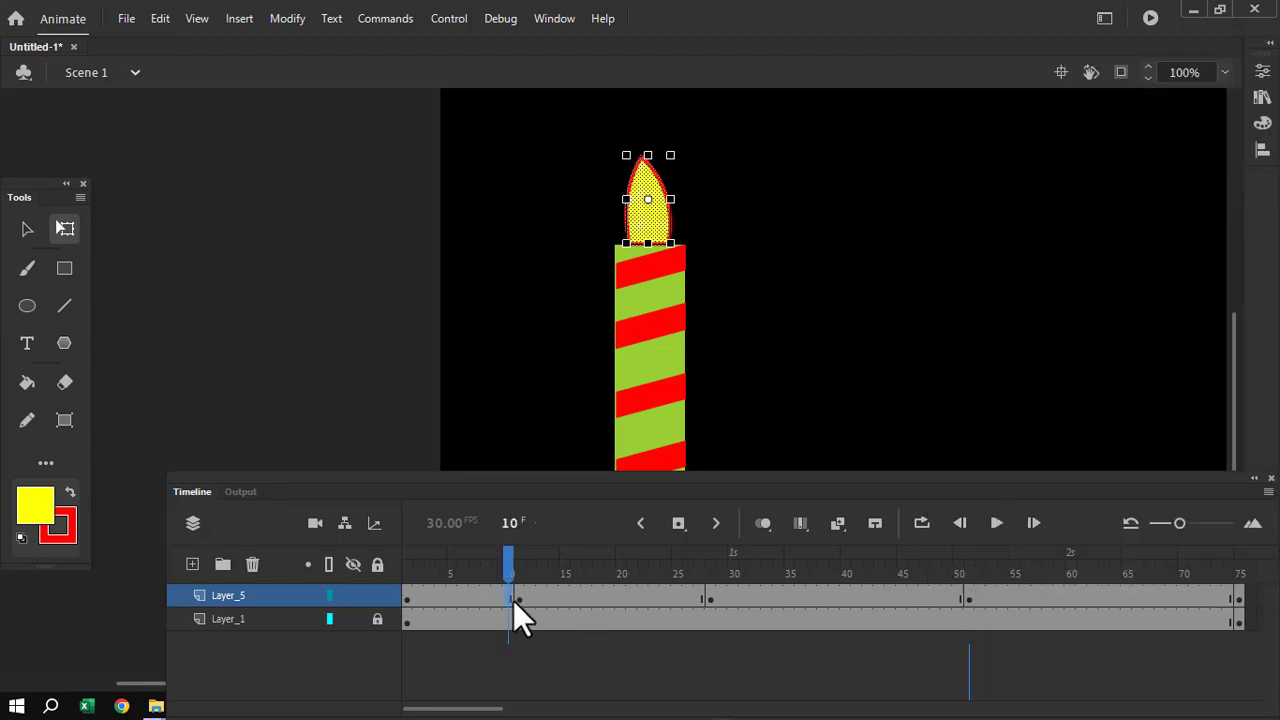
Create shape tweens on the flame spans between frames 1, 11, 28 and 51.
{"action": "right_click", "coordinate": [513, 600]}
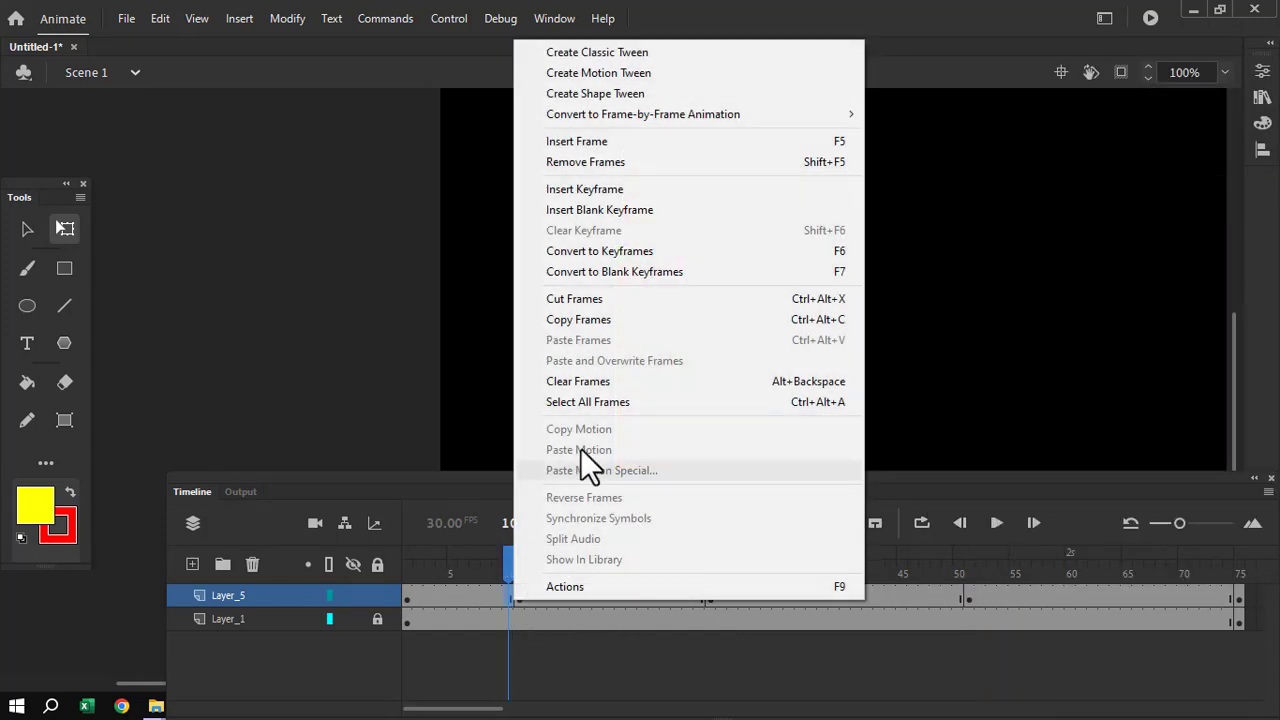
{"action": "left_click", "coordinate": [629, 94]}
{"action": "right_click", "coordinate": [700, 598]}
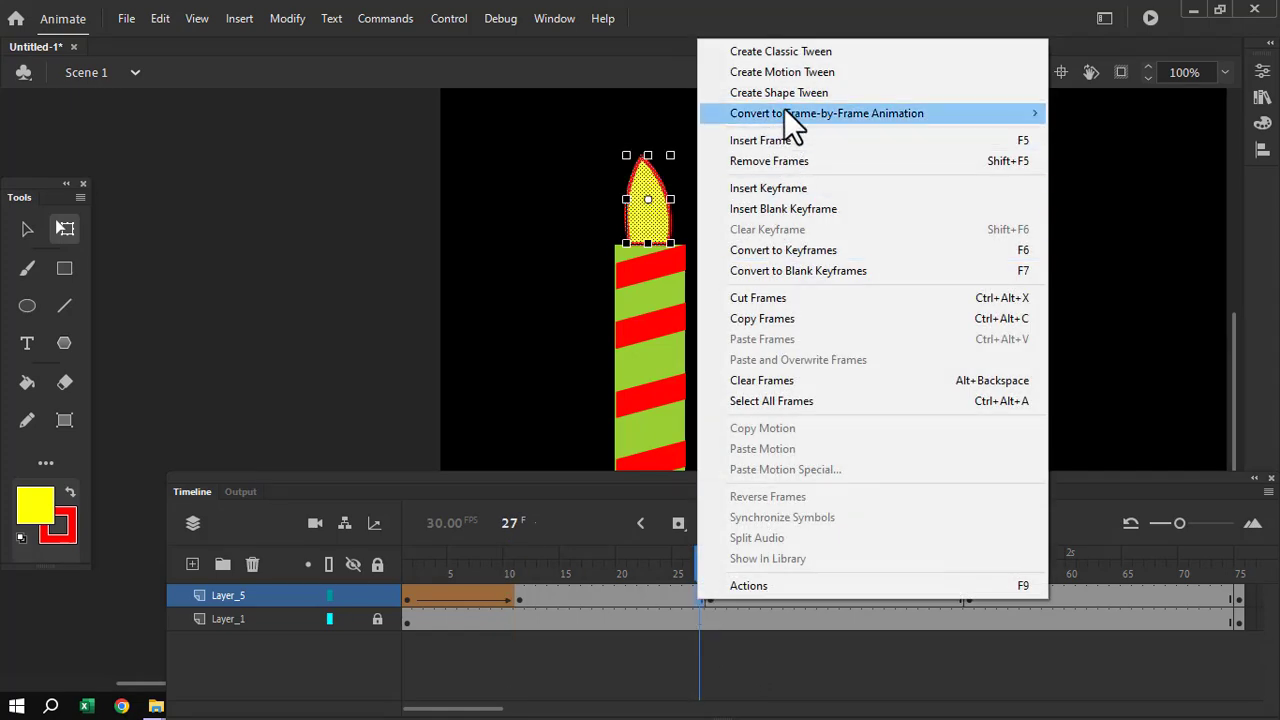
{"action": "left_click", "coordinate": [779, 92]}
{"action": "right_click", "coordinate": [945, 598]}
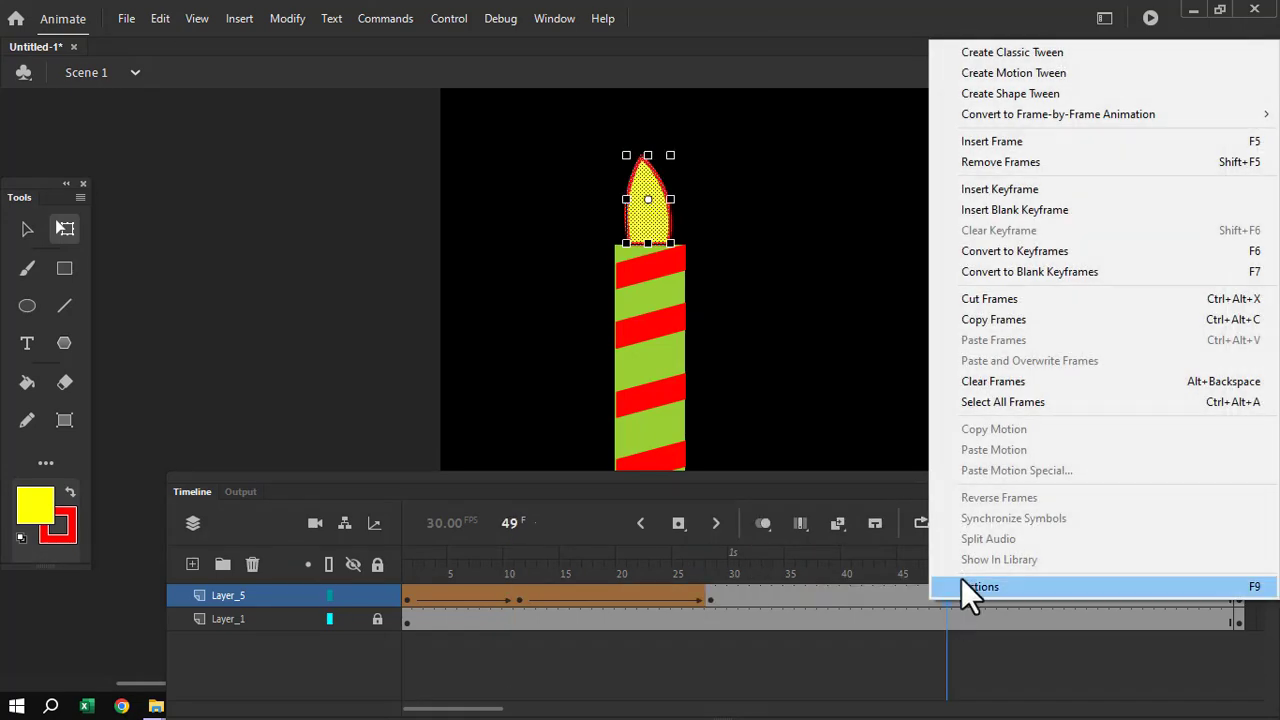
{"action": "left_click", "coordinate": [1023, 91]}
Shape-tween the remaining spans up to frame 75, then return to frame 1.
{"action": "right_click", "coordinate": [1208, 598]}
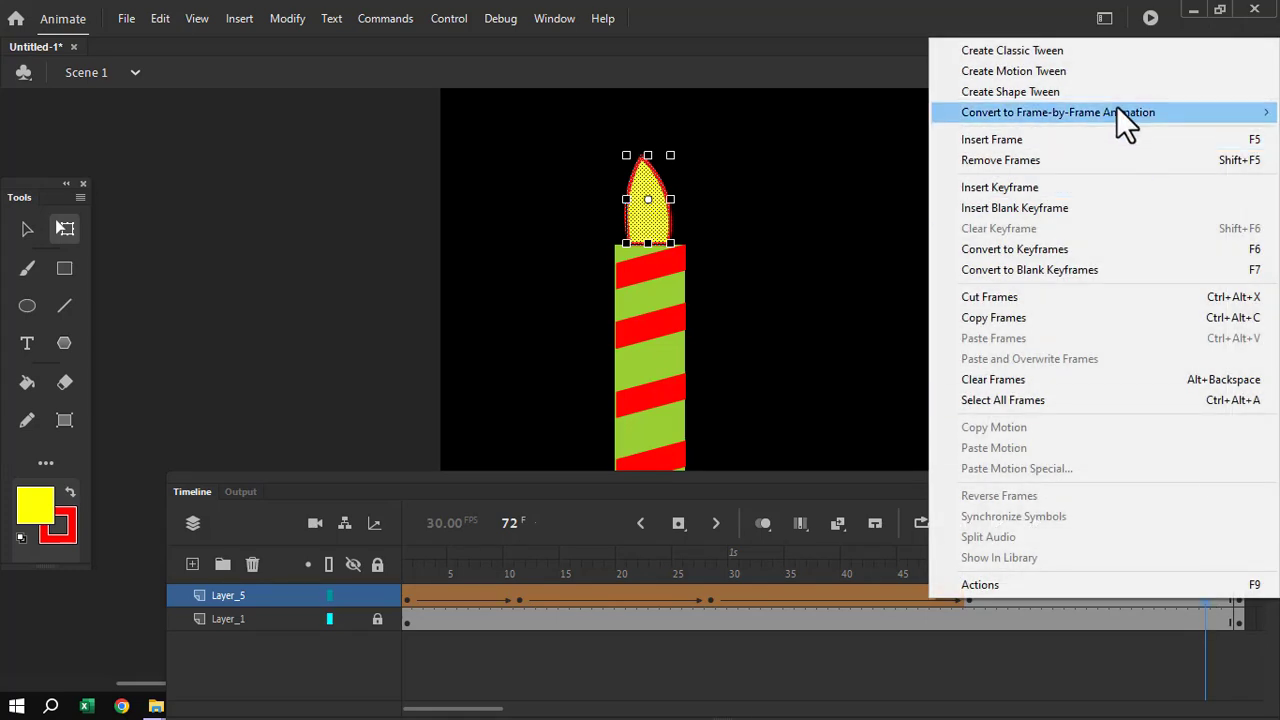
{"action": "left_click", "coordinate": [1115, 91]}
{"action": "right_click", "coordinate": [1240, 598]}
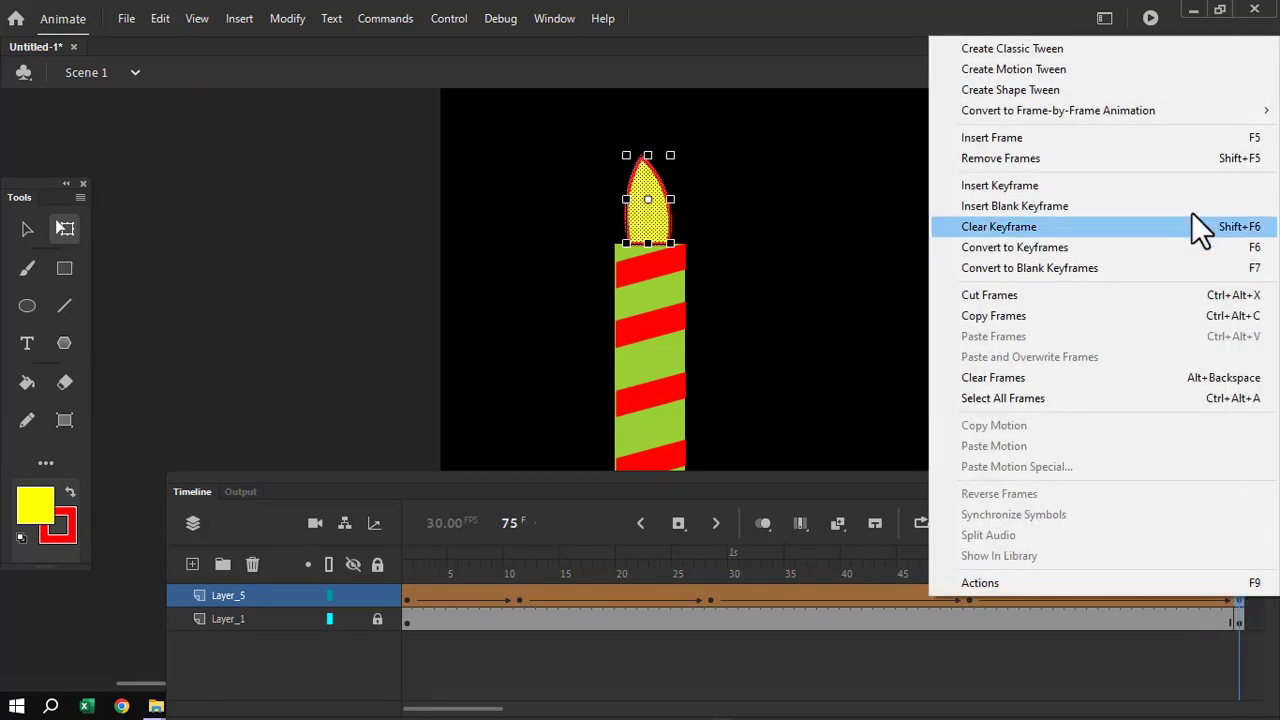
{"action": "left_click", "coordinate": [1123, 87]}
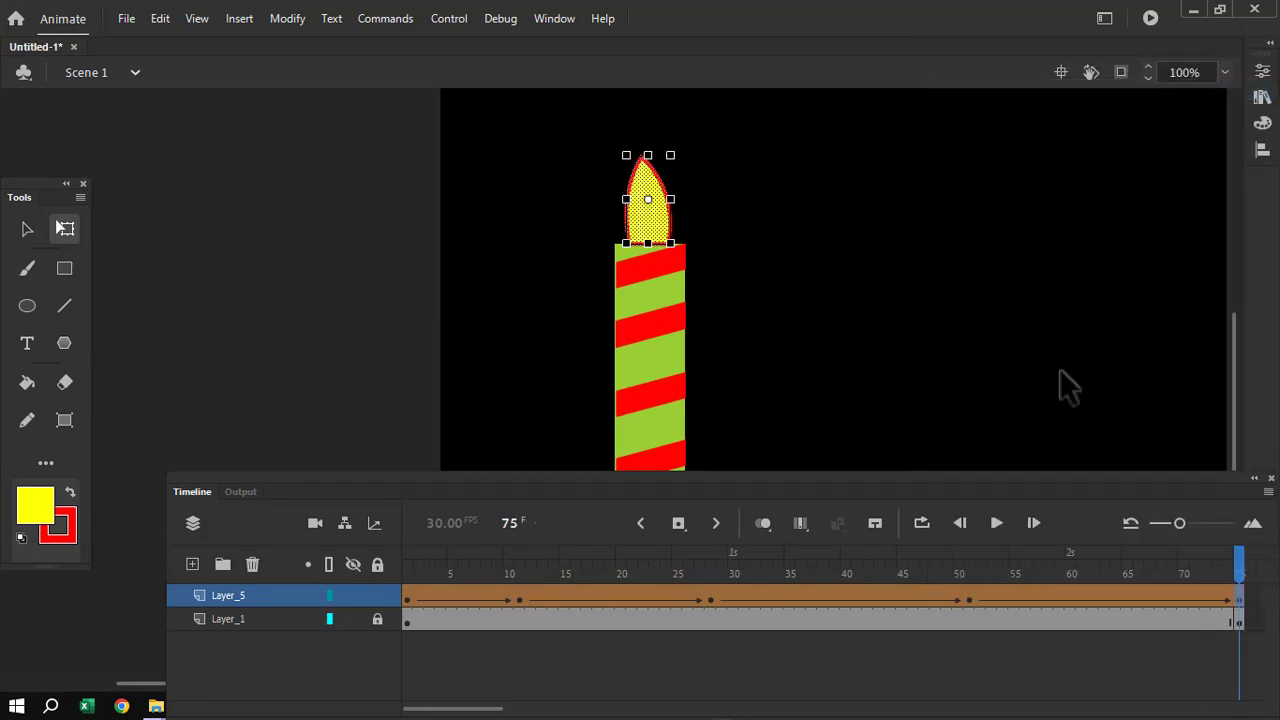
{"action": "left_click", "coordinate": [413, 600]}
Scrub frames 75, 11, 5, 10 and 28 to inspect the flame's tween.
{"action": "left_click", "coordinate": [1238, 598]}
{"action": "left_click", "coordinate": [520, 599]}
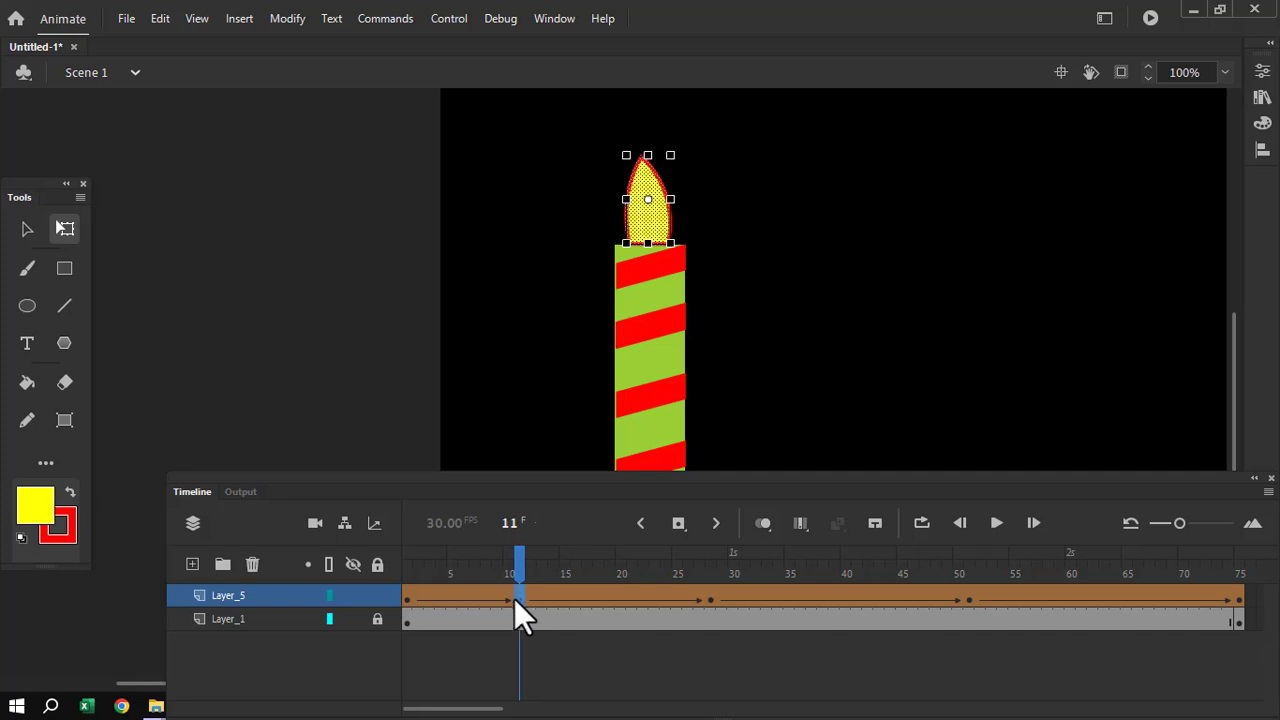
{"action": "left_click", "coordinate": [451, 598]}
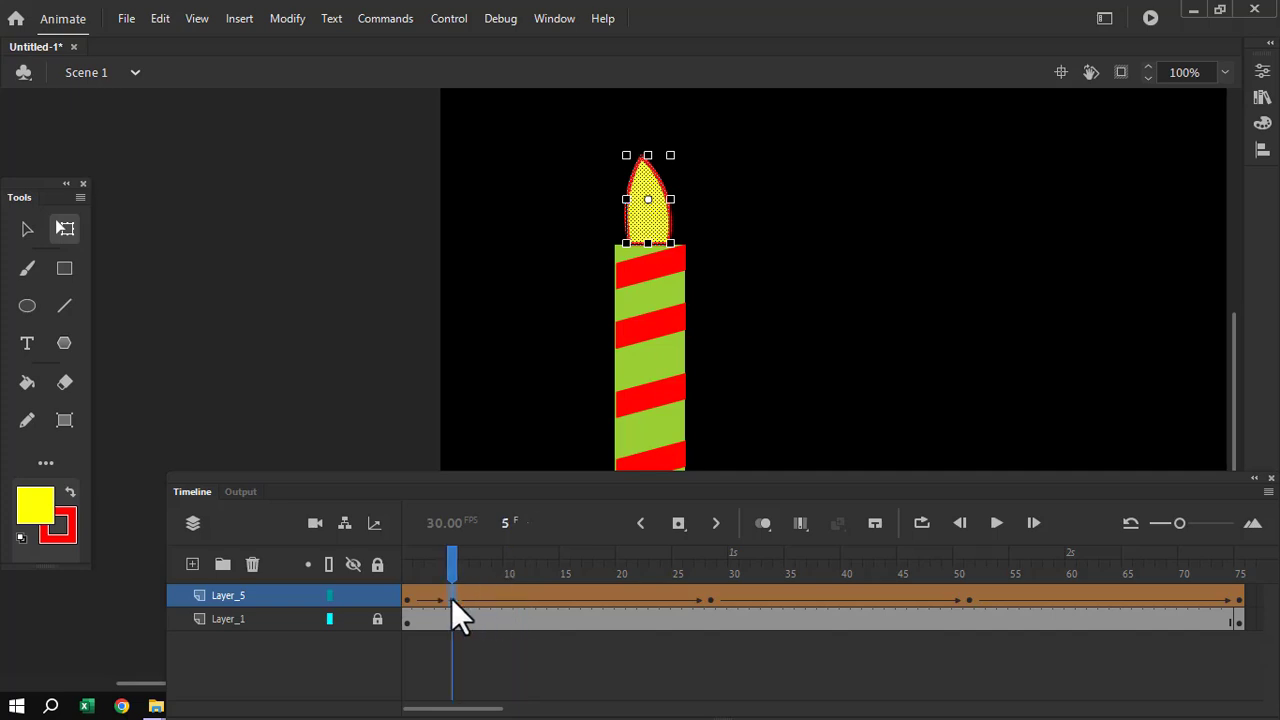
{"action": "left_click", "coordinate": [508, 598]}
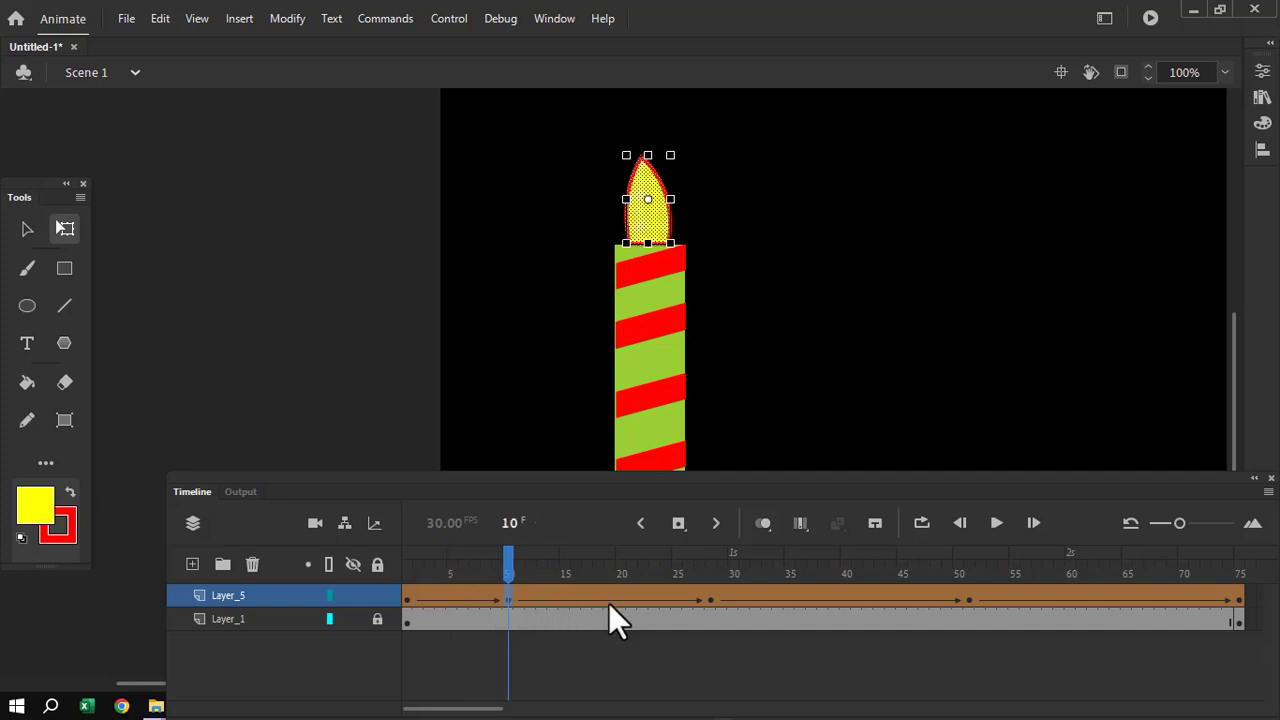
{"action": "left_click", "coordinate": [708, 600]}
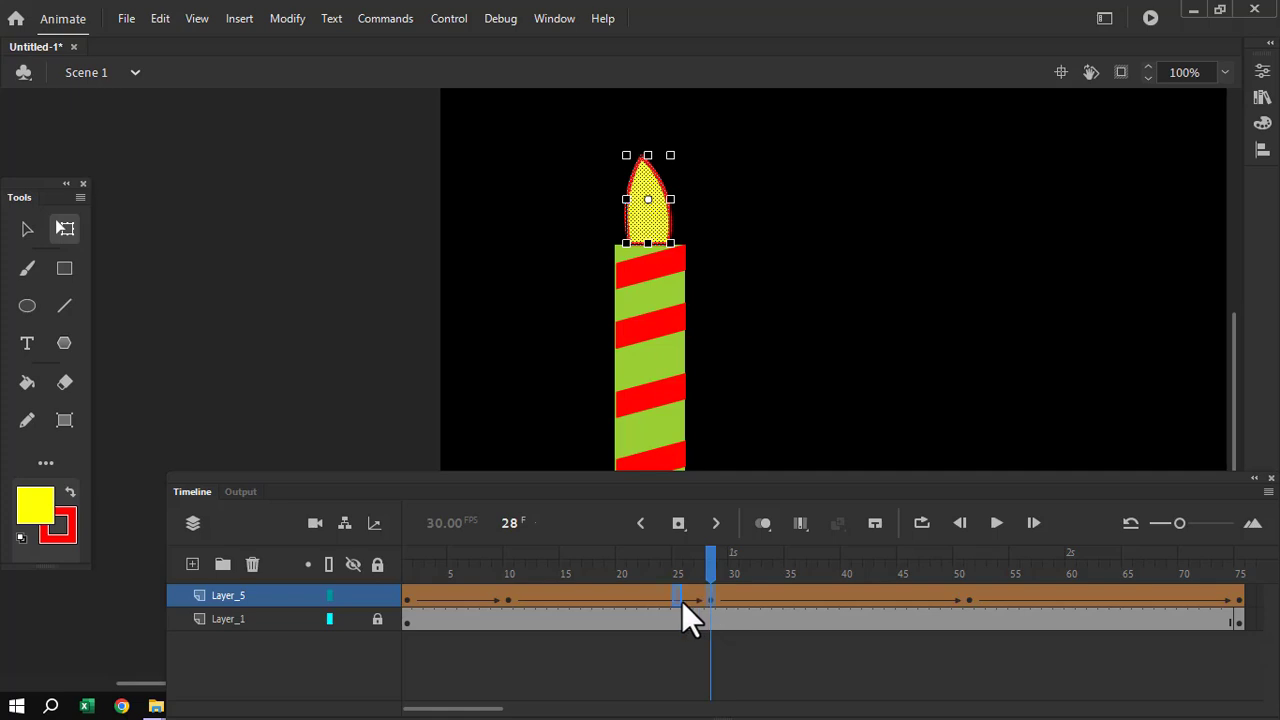
Move the flame keyframes from 28 to 25 and 51 to 45, then preview frame 40.
{"action": "left_click", "coordinate": [680, 600]}
{"action": "left_click", "coordinate": [968, 600]}
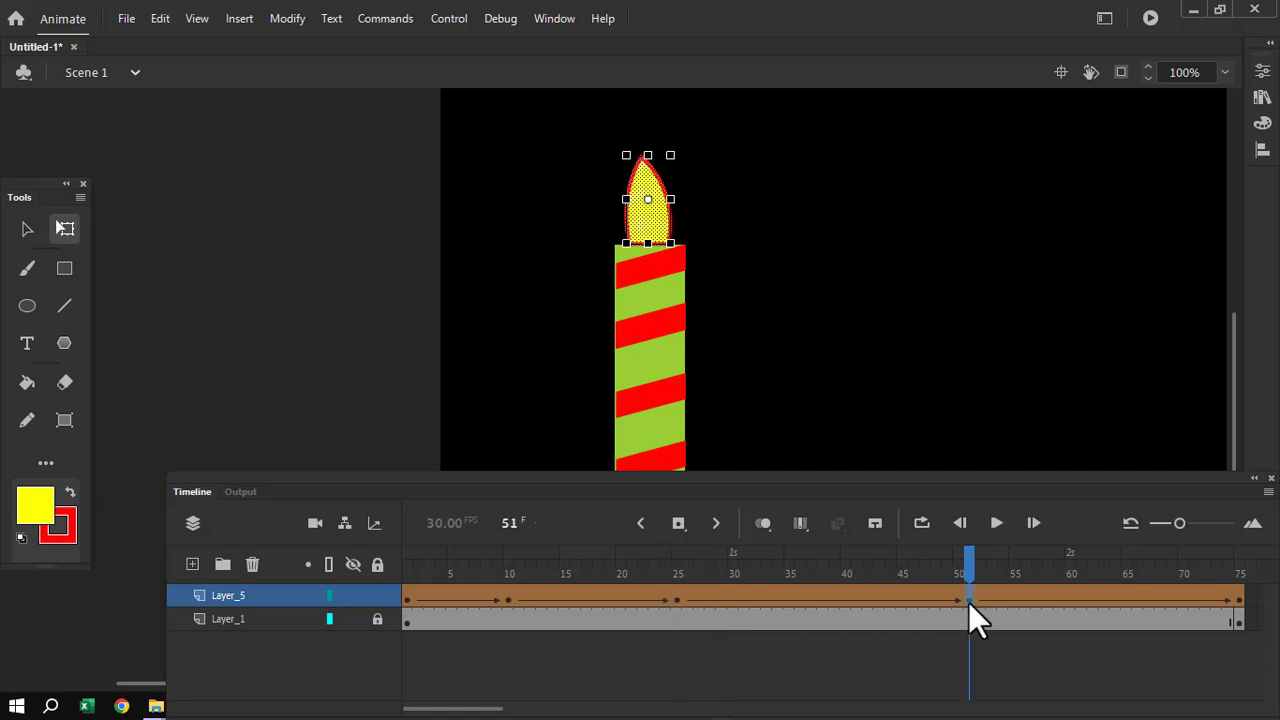
{"action": "left_click", "coordinate": [907, 604]}
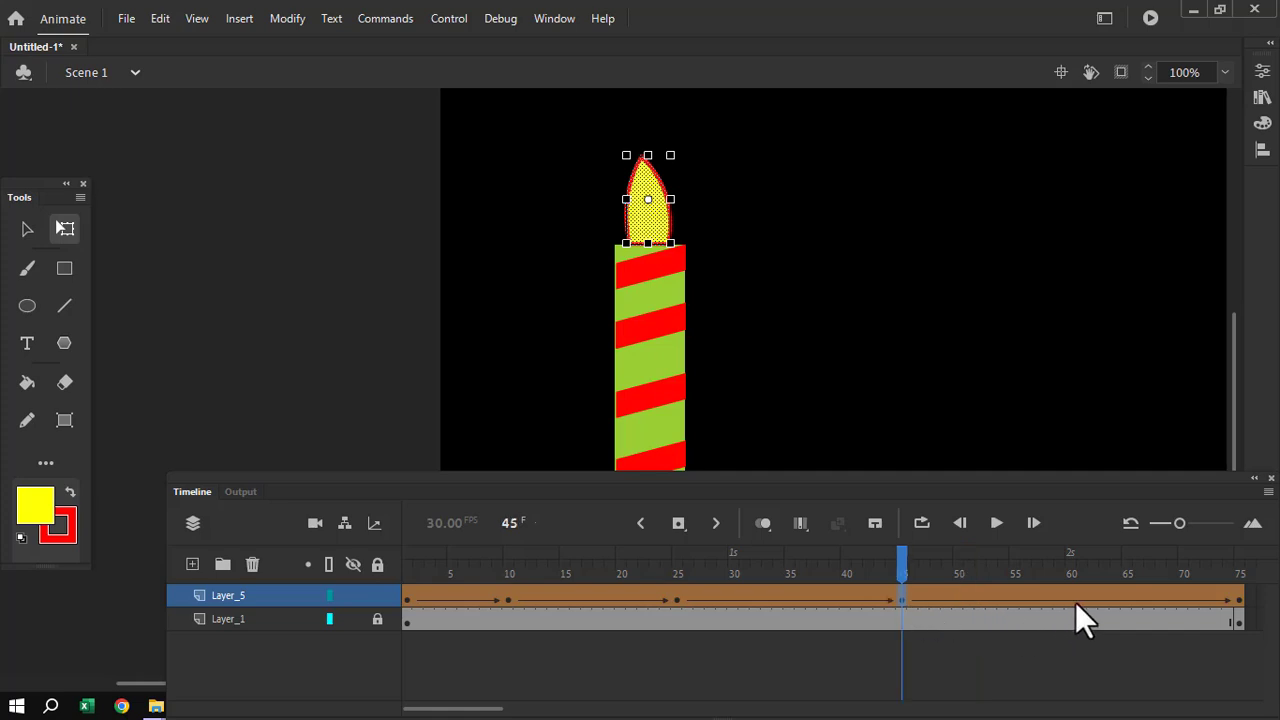
{"action": "left_click", "coordinate": [846, 578]}
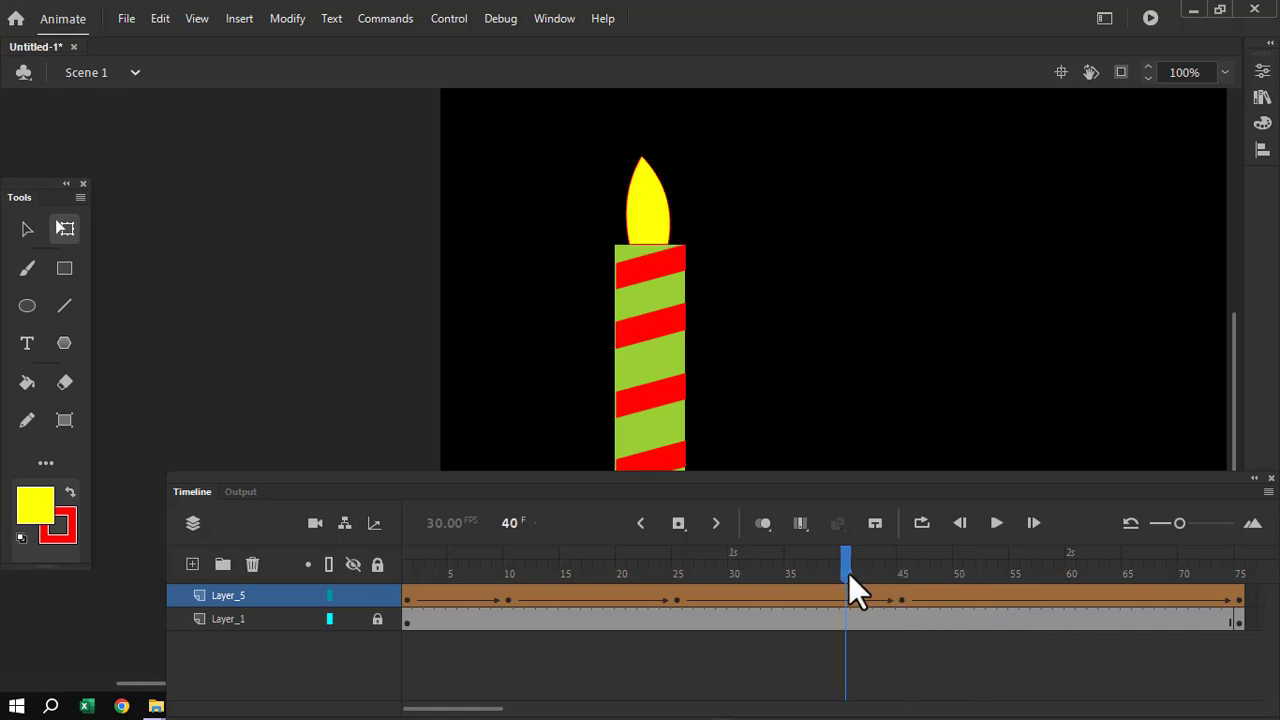
Insert a keyframe at frame 60 on the flame layer.
{"action": "left_click", "coordinate": [1075, 602]}
{"action": "right_click", "coordinate": [1074, 598]}
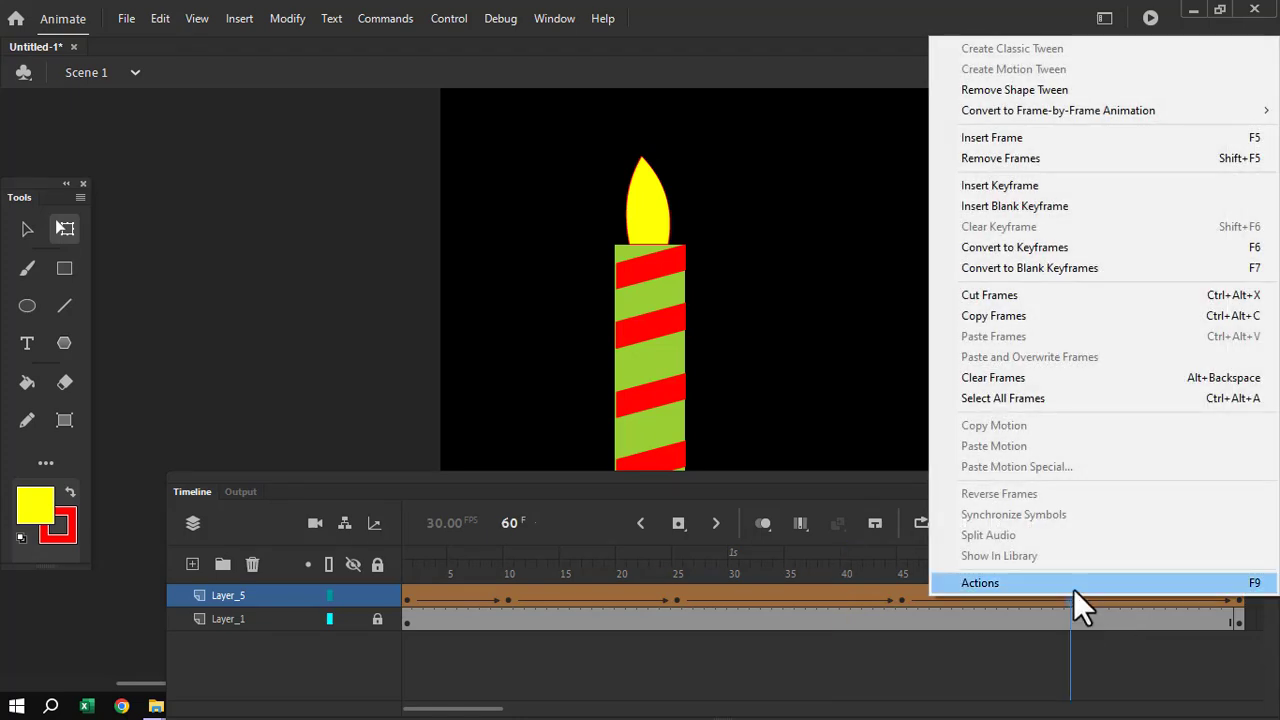
{"action": "left_click", "coordinate": [1047, 184]}
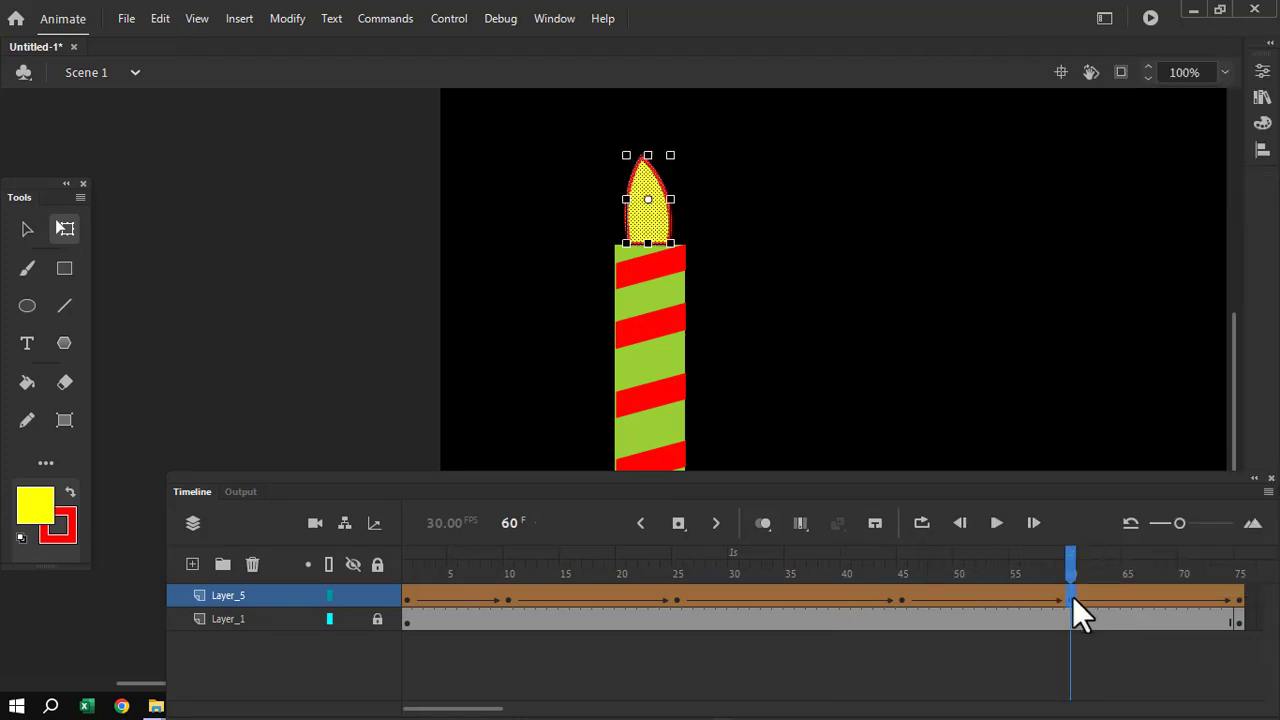
Preview the flame around the keyframes at frames 25 and 45.
{"action": "left_click", "coordinate": [507, 599]}
{"action": "left_click", "coordinate": [681, 598]}
{"action": "left_click", "coordinate": [893, 596]}
{"action": "left_click", "coordinate": [903, 601]}
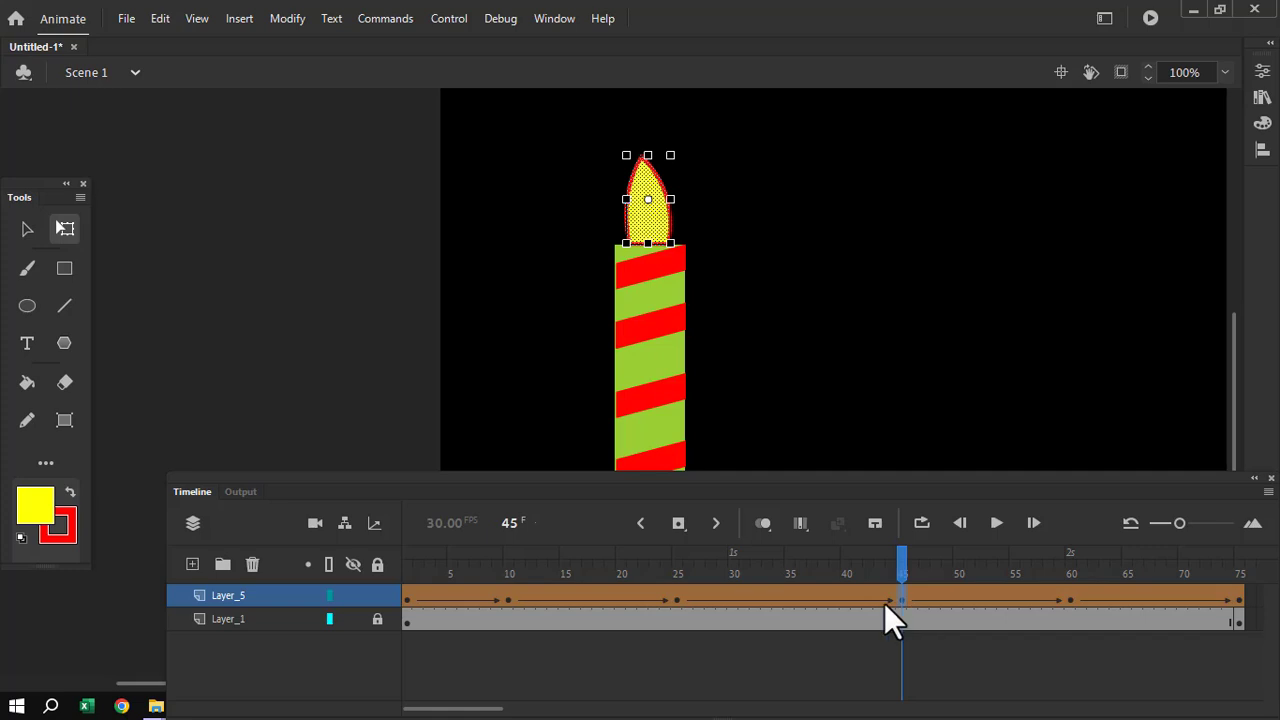
{"action": "left_click", "coordinate": [884, 603]}
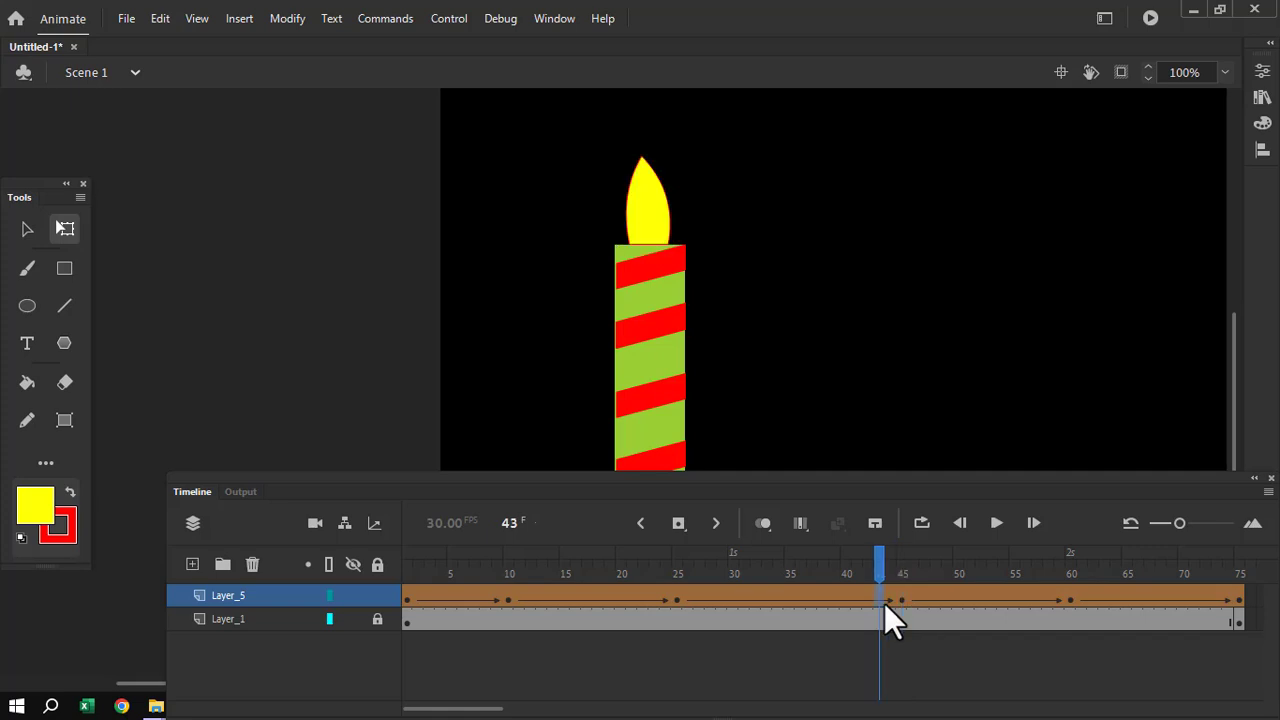
{"action": "left_click", "coordinate": [674, 597]}
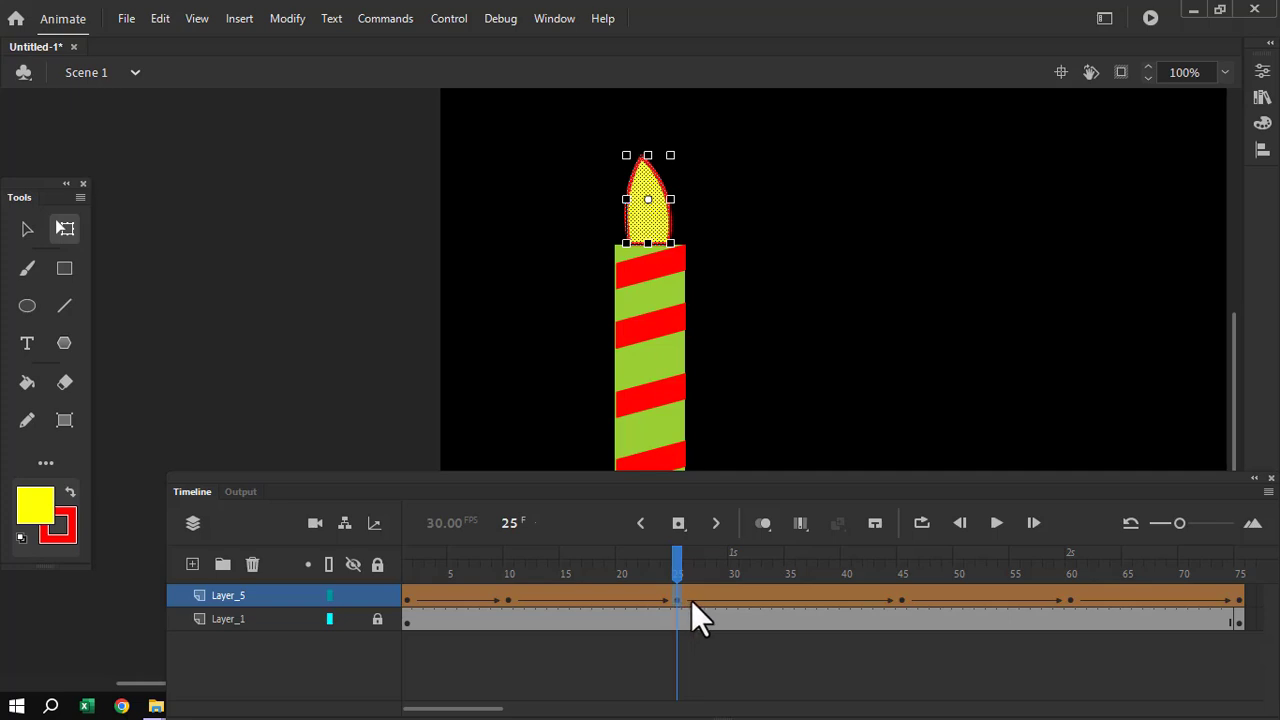
{"action": "left_click", "coordinate": [691, 600]}
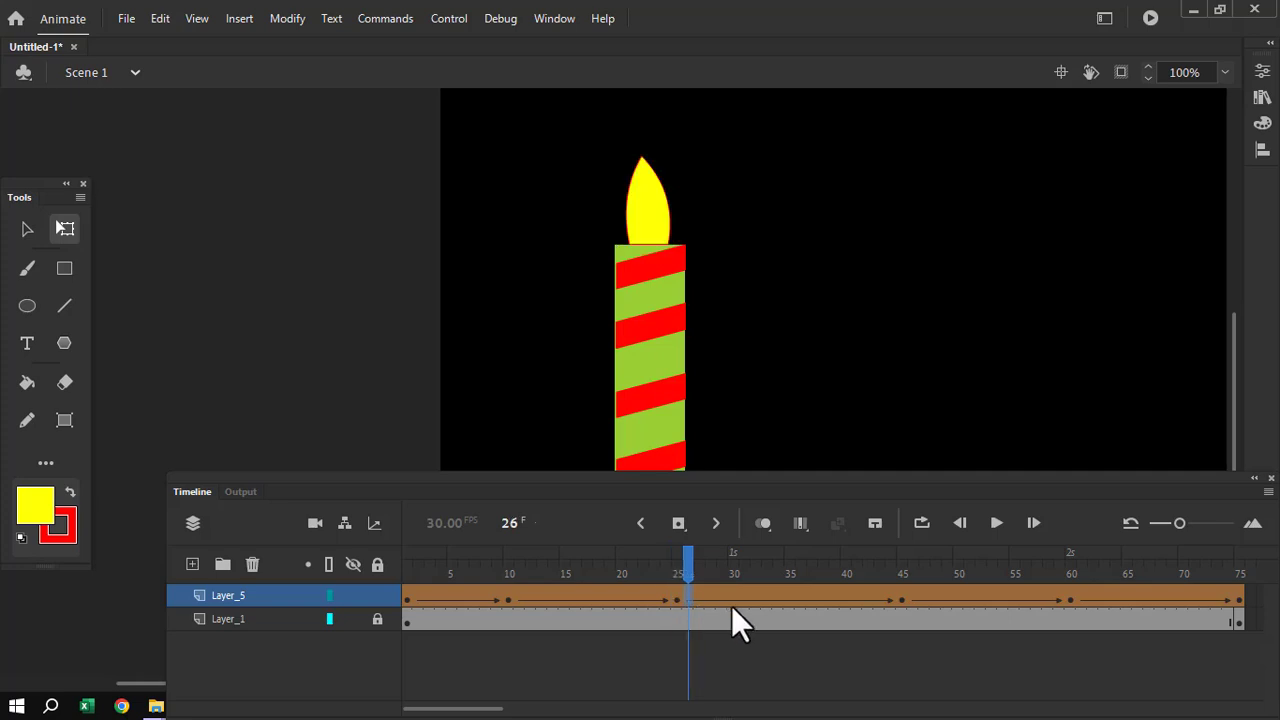
Move the frame-45 keyframe to frame 40 and preview frame 52.
{"action": "left_click", "coordinate": [900, 600]}
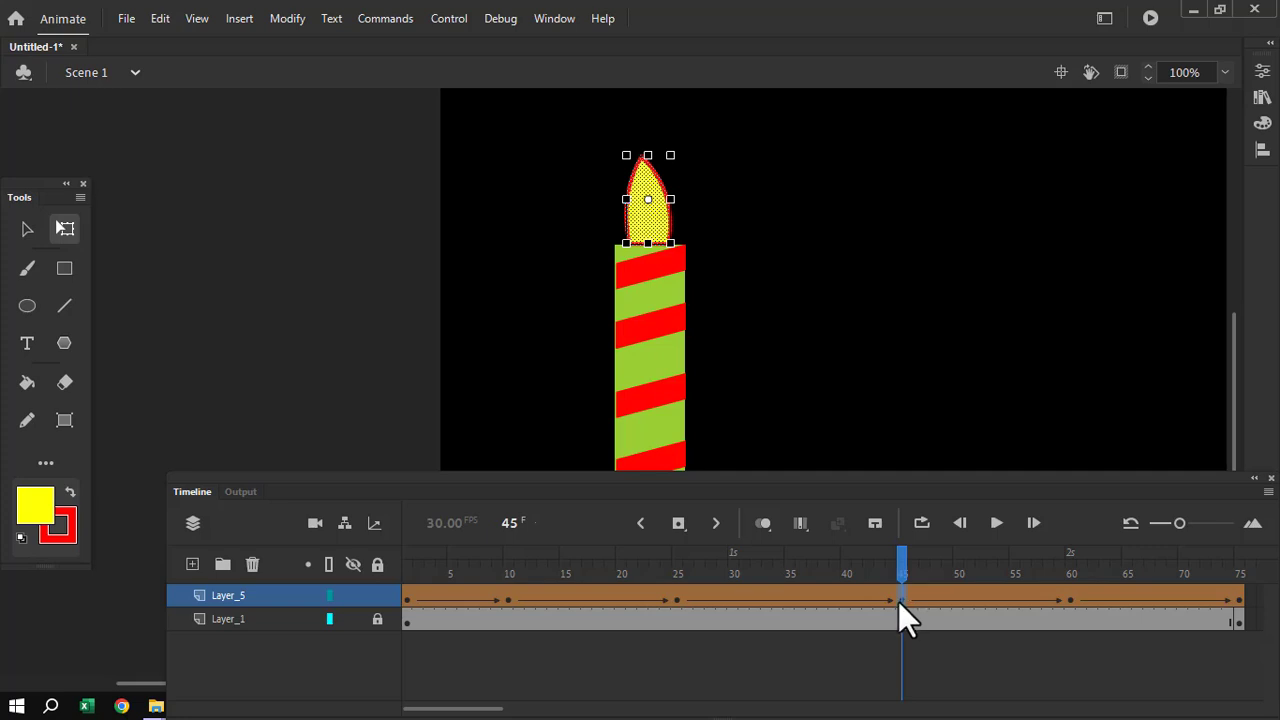
{"action": "left_click", "coordinate": [850, 599]}
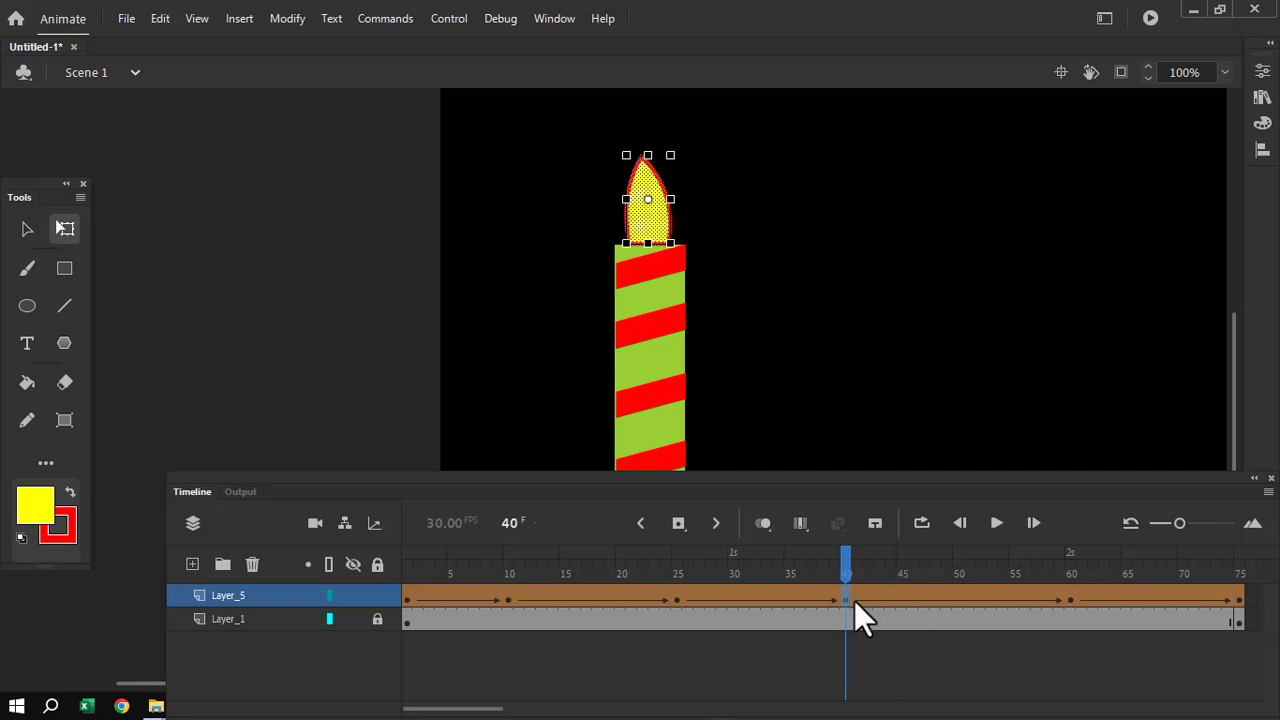
{"action": "left_click", "coordinate": [979, 601]}
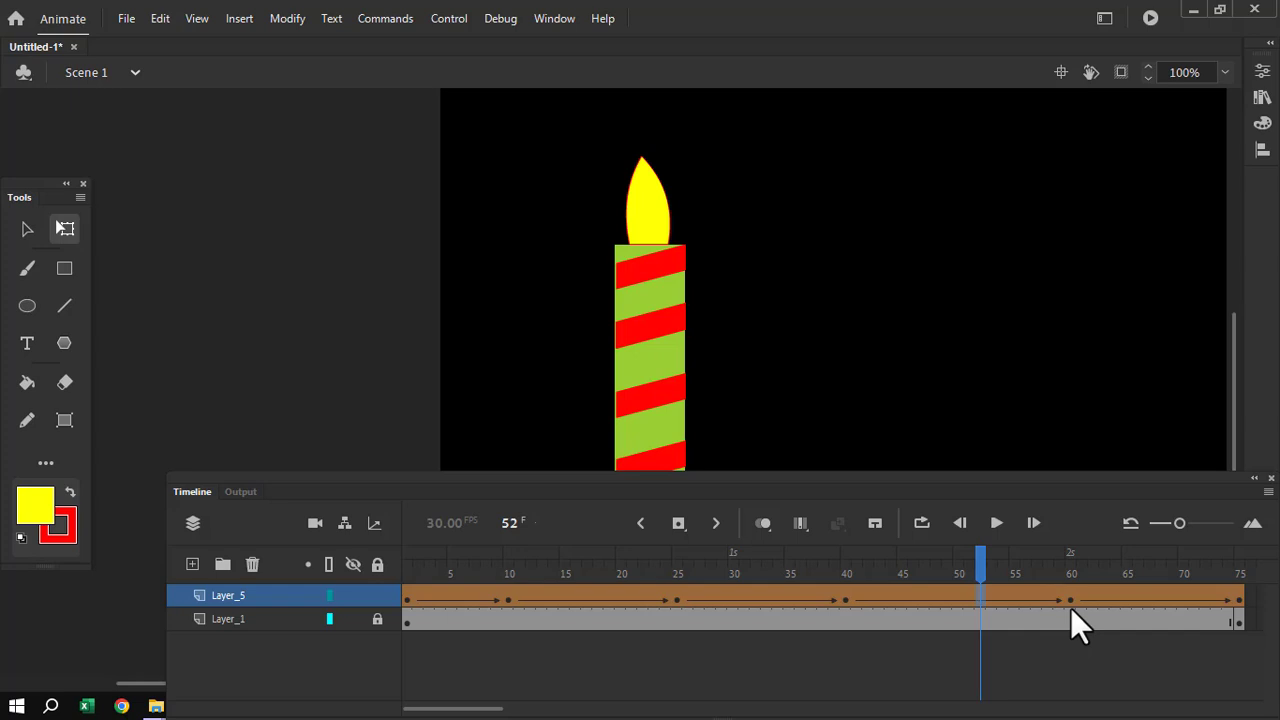
Move the frame-60 flame keyframe to frame 55 and preview frame 51.
{"action": "left_click", "coordinate": [1070, 600]}
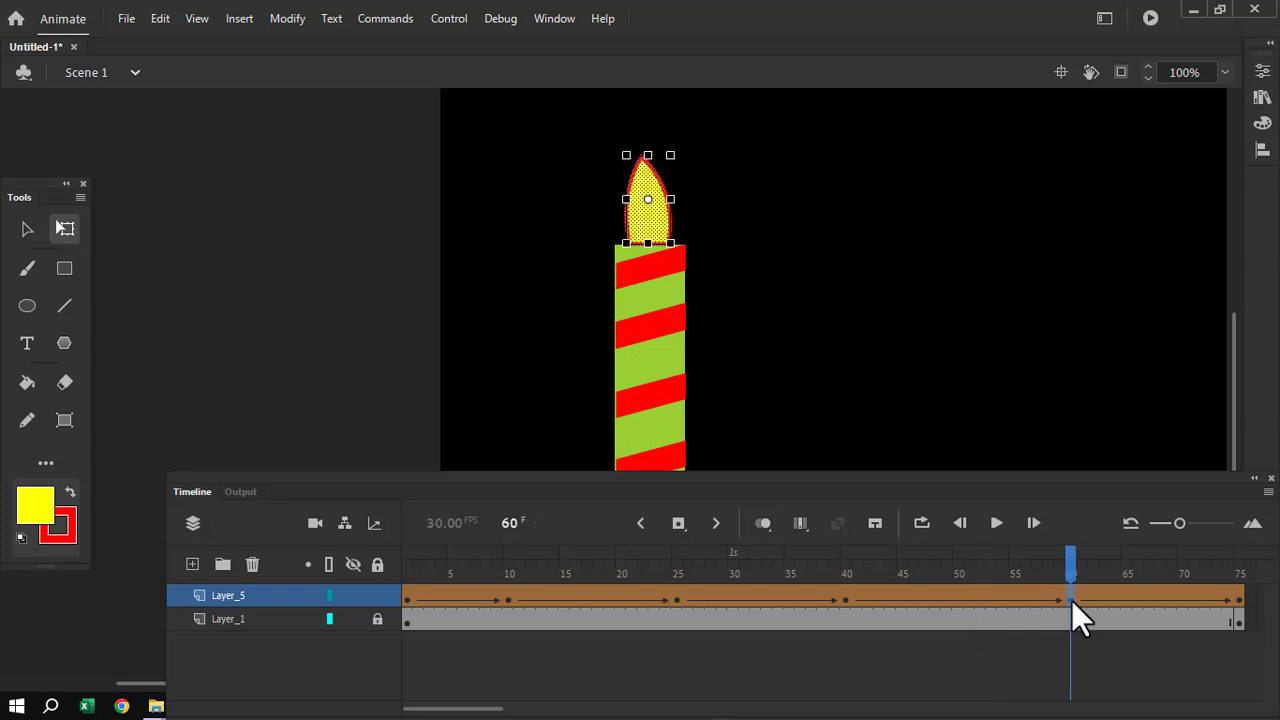
{"action": "left_click", "coordinate": [1015, 597]}
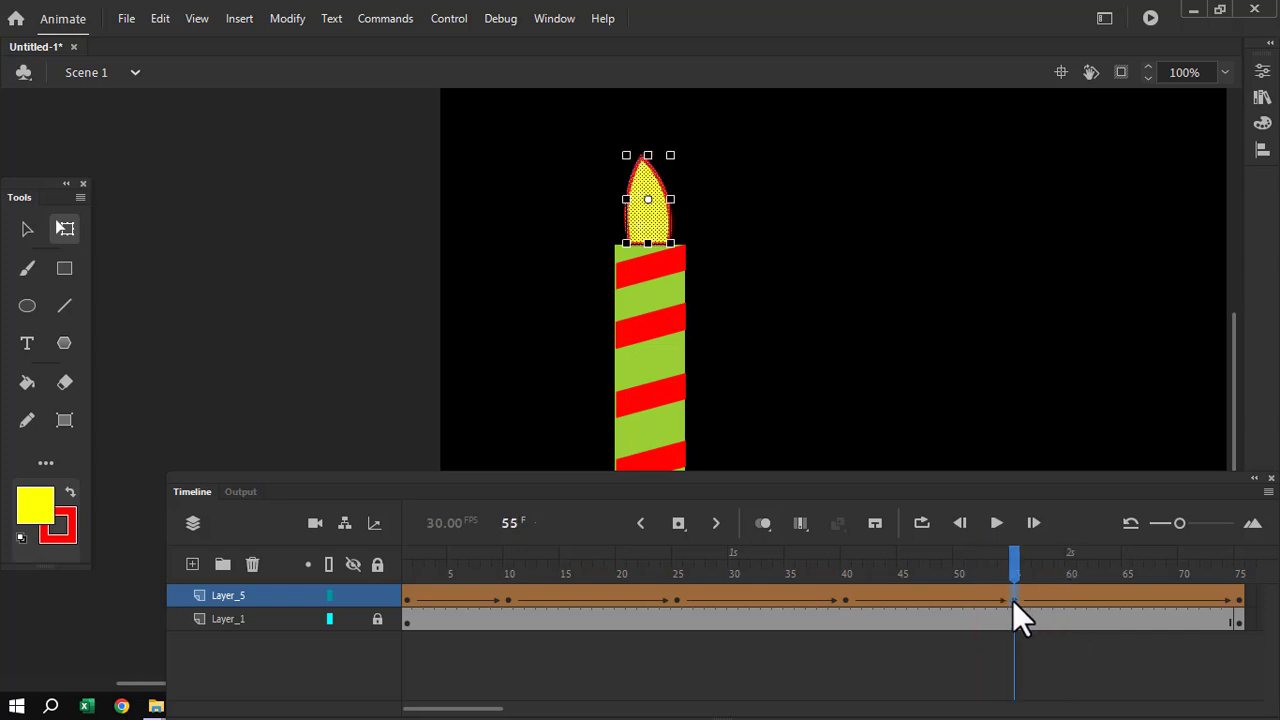
{"action": "left_click", "coordinate": [969, 600]}
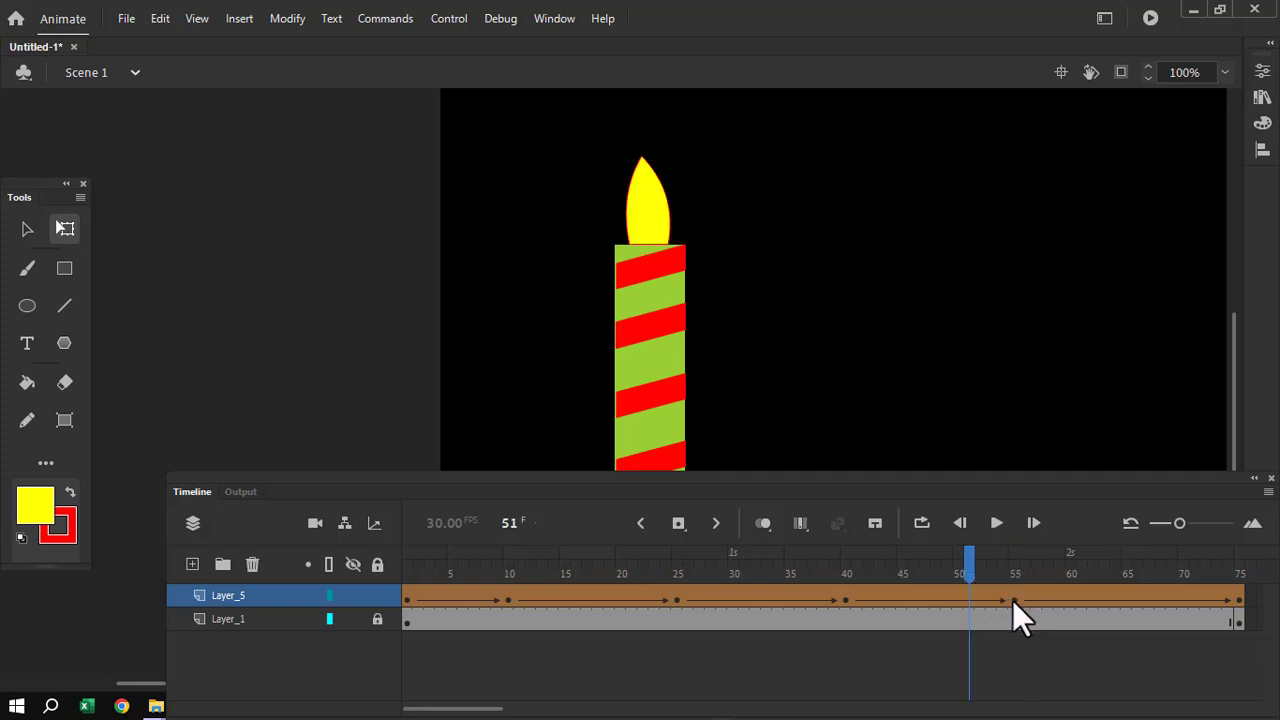
Insert a keyframe at frame 70, check frame 75, then return to frame 10.
{"action": "left_click", "coordinate": [1181, 600]}
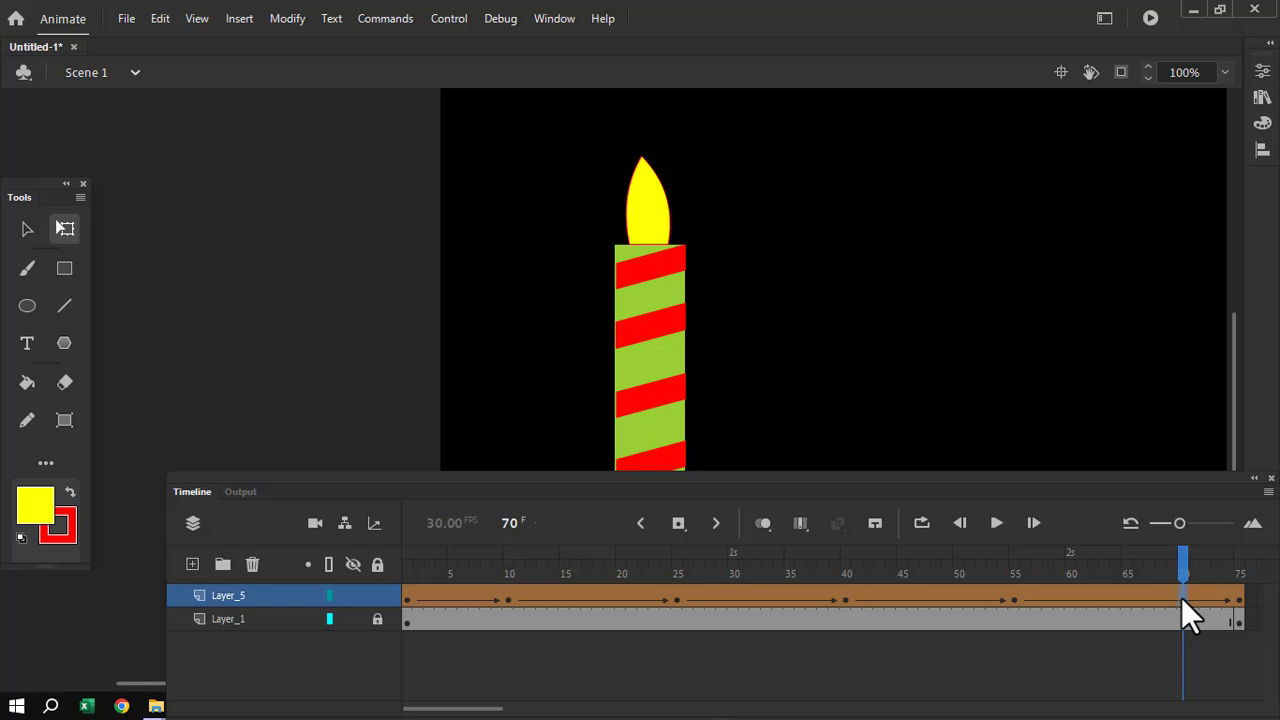
{"action": "right_click", "coordinate": [1181, 597]}
{"action": "left_click", "coordinate": [1038, 190]}
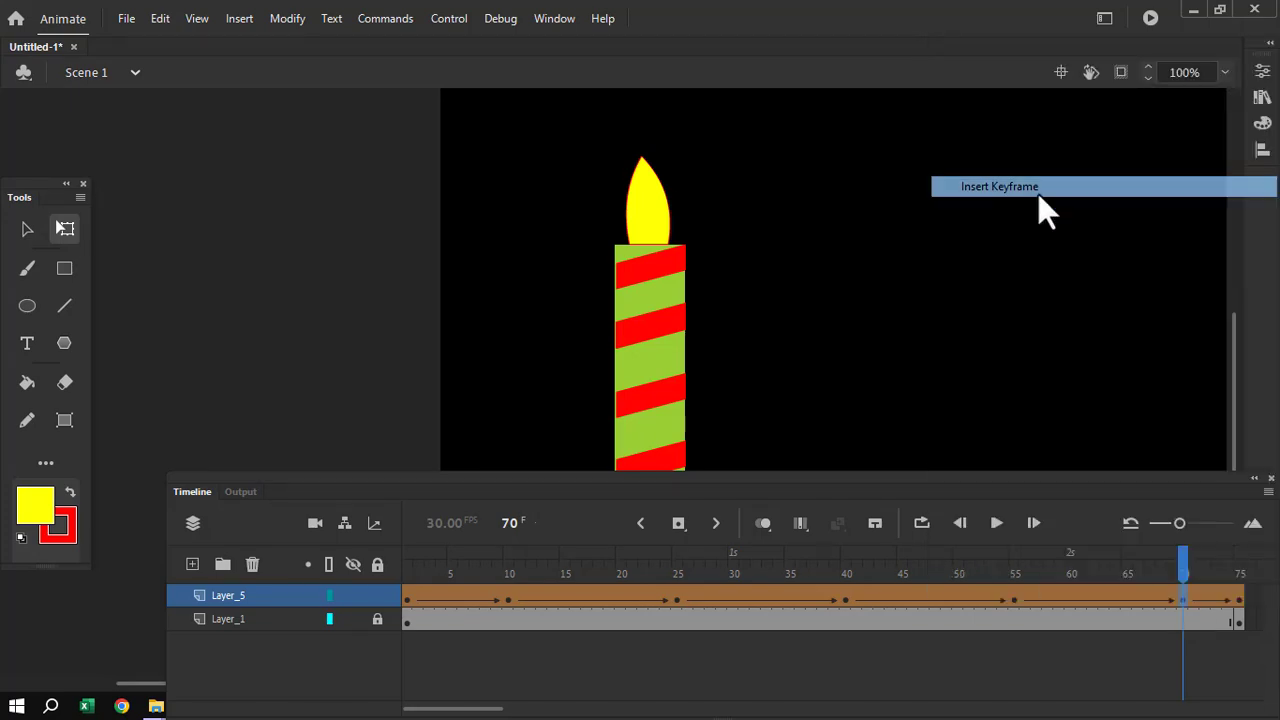
{"action": "left_click", "coordinate": [1237, 597]}
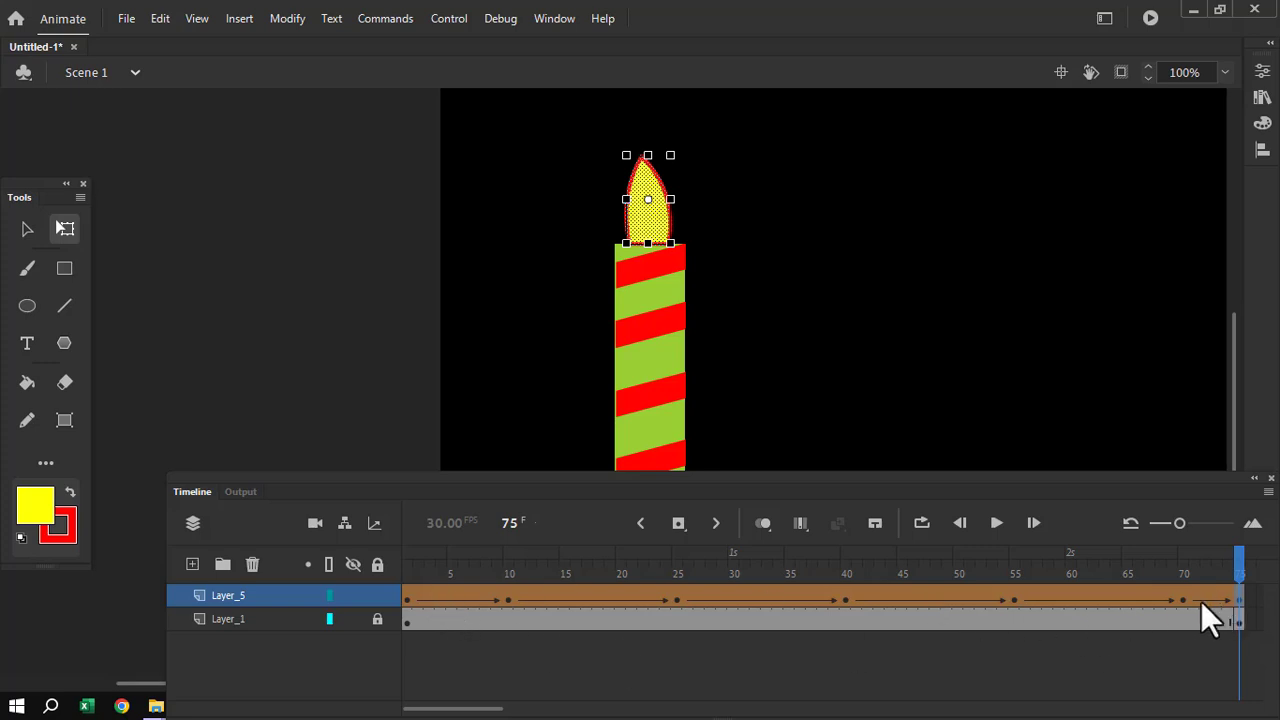
{"action": "left_click", "coordinate": [508, 597]}
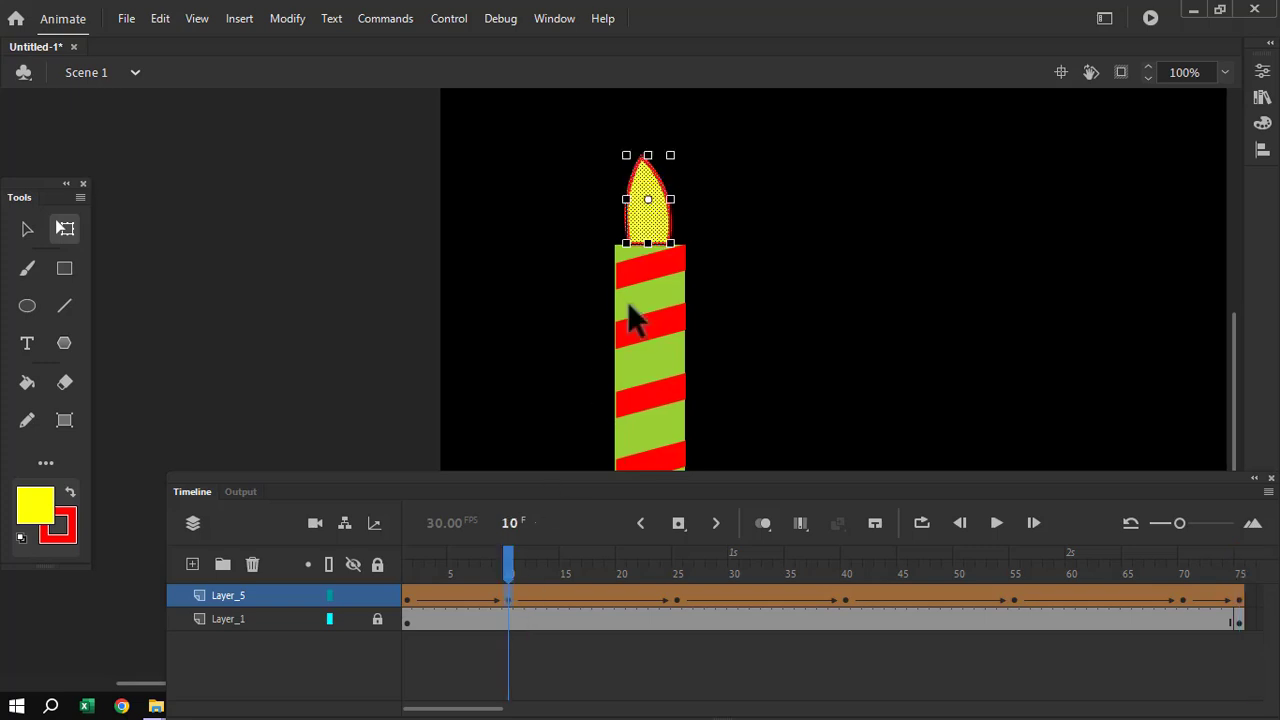
Bend the flame tip left at frame 10 and round its top at frame 25.
{"action": "left_click", "coordinate": [728, 265]}
{"action": "left_click_drag", "start_coordinate": [655, 170], "coordinate": [628, 176]}
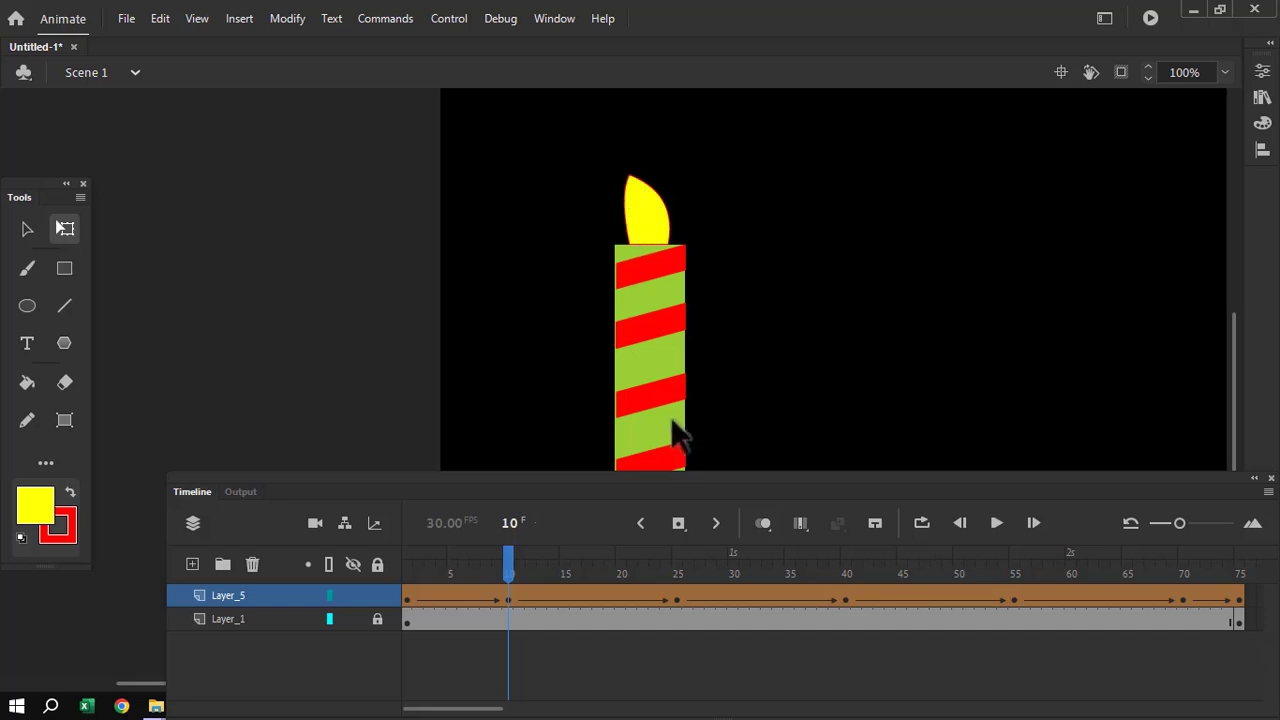
{"action": "left_click", "coordinate": [678, 599]}
{"action": "left_click", "coordinate": [737, 283]}
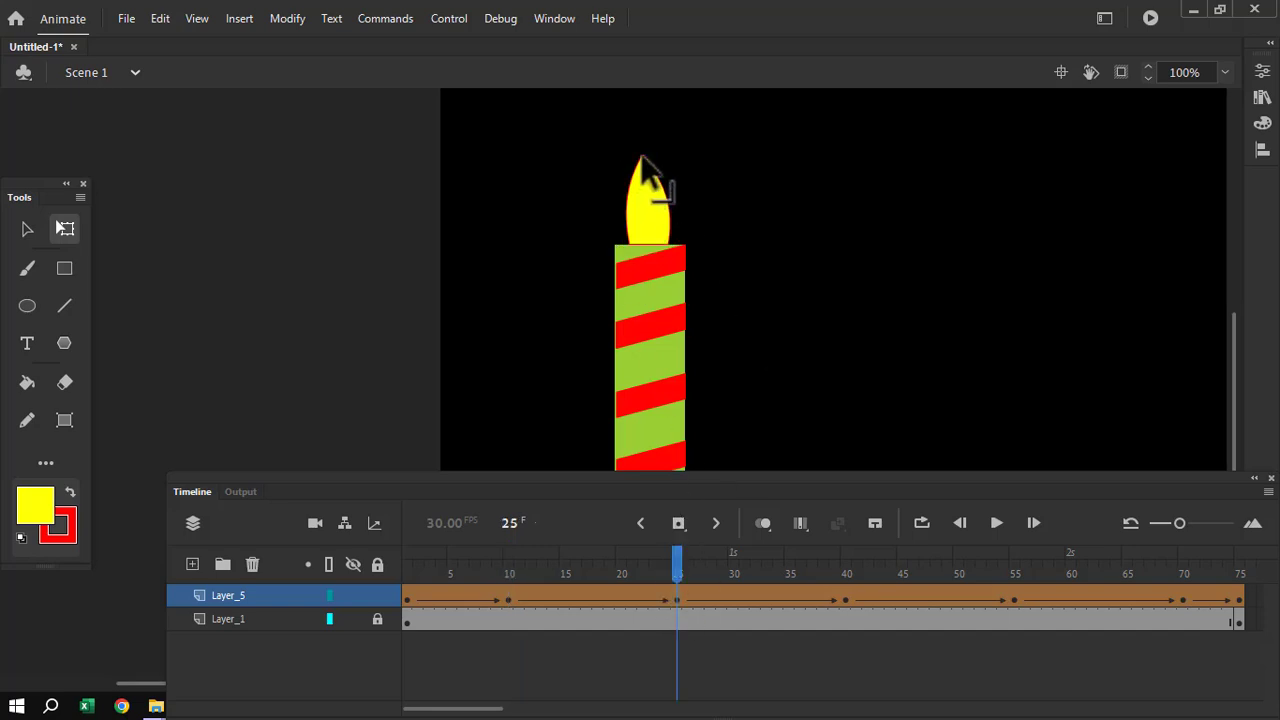
{"action": "left_click_drag", "start_coordinate": [641, 156], "coordinate": [655, 178]}
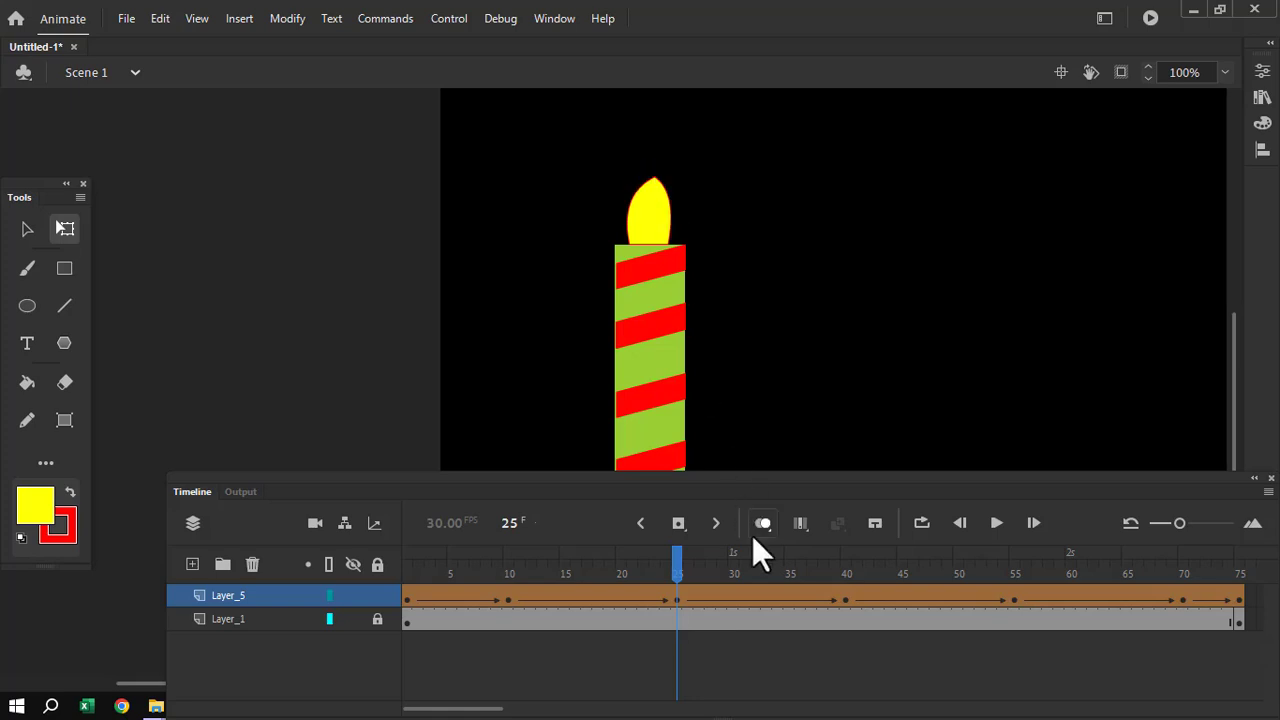
Lean the flame tip right at frame 40, and reshape tip and right edge at 55.
{"action": "left_click", "coordinate": [844, 598]}
{"action": "left_click", "coordinate": [731, 284]}
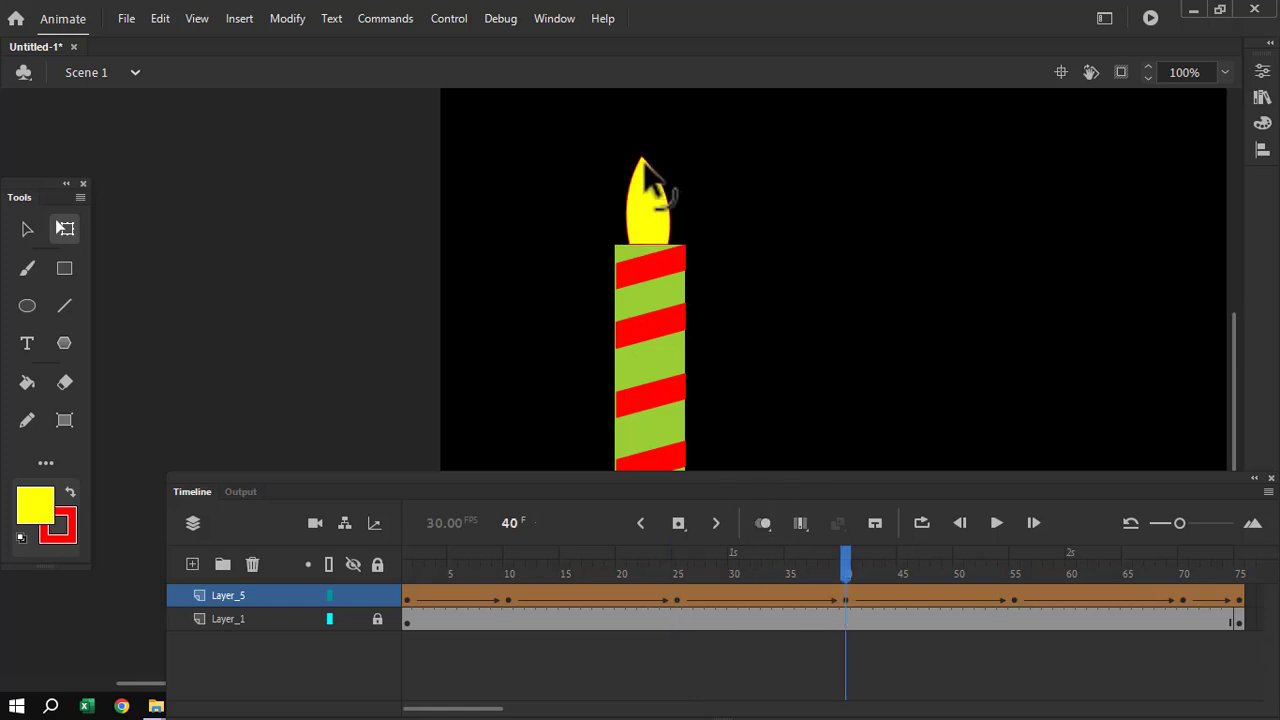
{"action": "left_click_drag", "start_coordinate": [641, 157], "coordinate": [678, 172]}
{"action": "left_click", "coordinate": [1013, 597]}
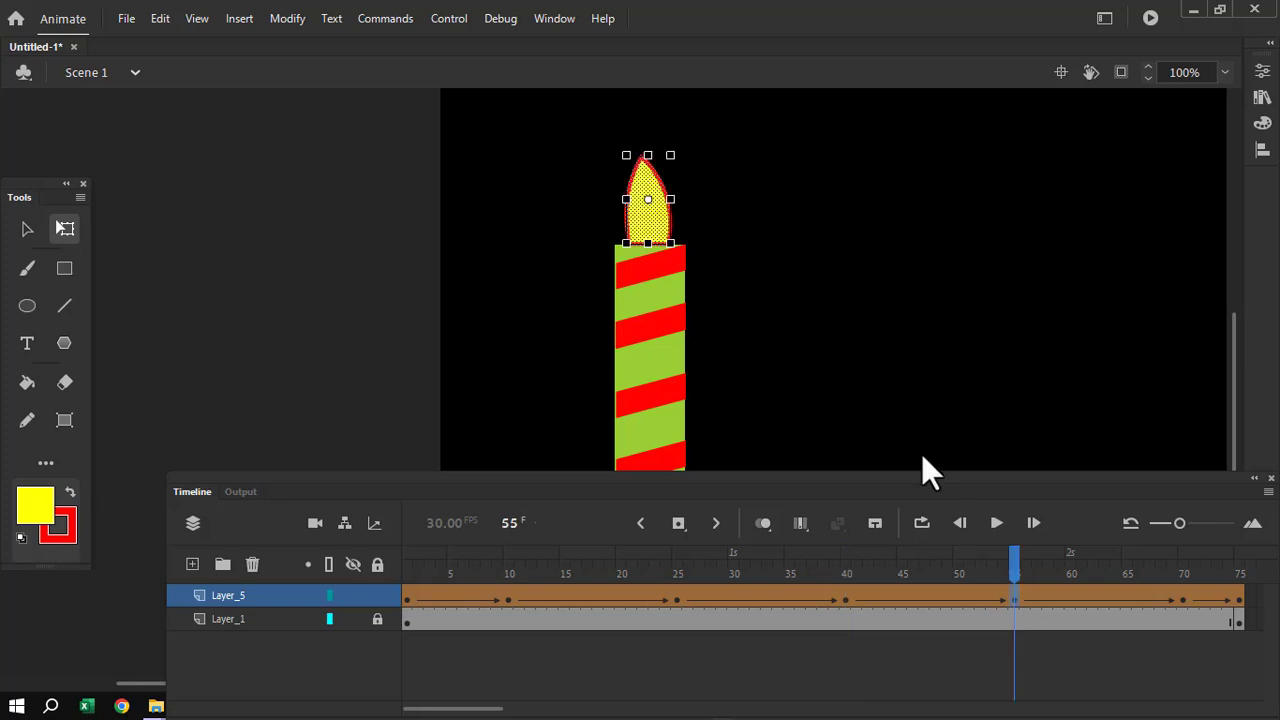
{"action": "left_click", "coordinate": [834, 322]}
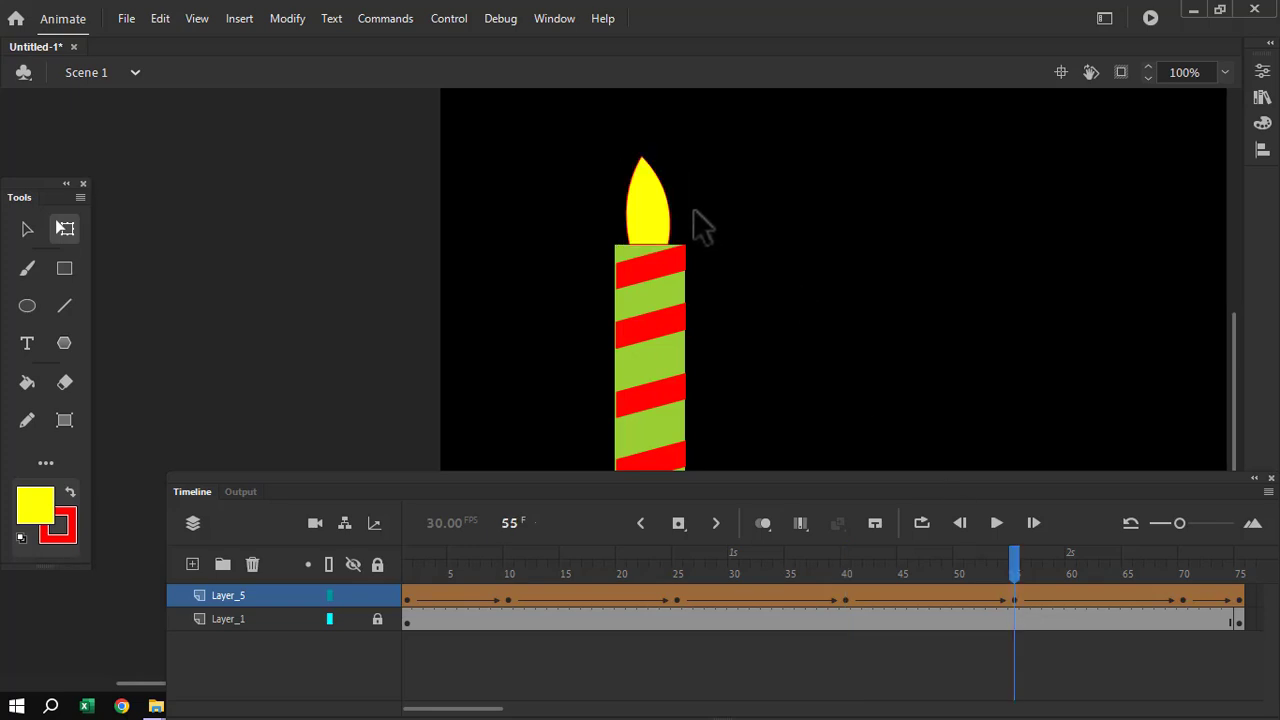
{"action": "mouse_move", "coordinate": [638, 157]}
{"action": "left_mouse_down"}
{"action": "mouse_move", "coordinate": [662, 175]}
{"action": "mouse_move", "coordinate": [648, 156]}
{"action": "mouse_move", "coordinate": [621, 159]}
{"action": "left_mouse_up"}
{"action": "mouse_move", "coordinate": [660, 209]}
{"action": "left_mouse_down"}
{"action": "mouse_move", "coordinate": [643, 201]}
{"action": "mouse_move", "coordinate": [674, 229]}
{"action": "mouse_move", "coordinate": [666, 212]}
{"action": "left_mouse_up"}
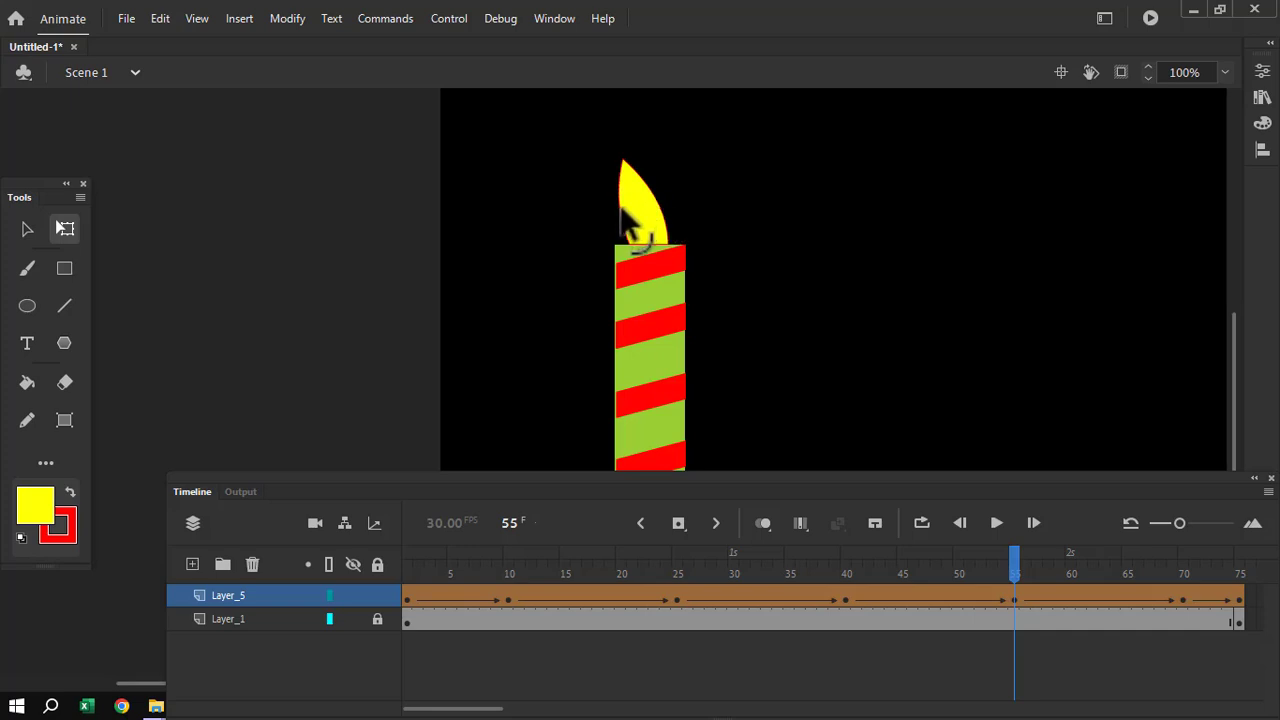
At frame 70, lean the flame tip right and round its left edge, then view frame 75.
{"action": "left_click", "coordinate": [1179, 601]}
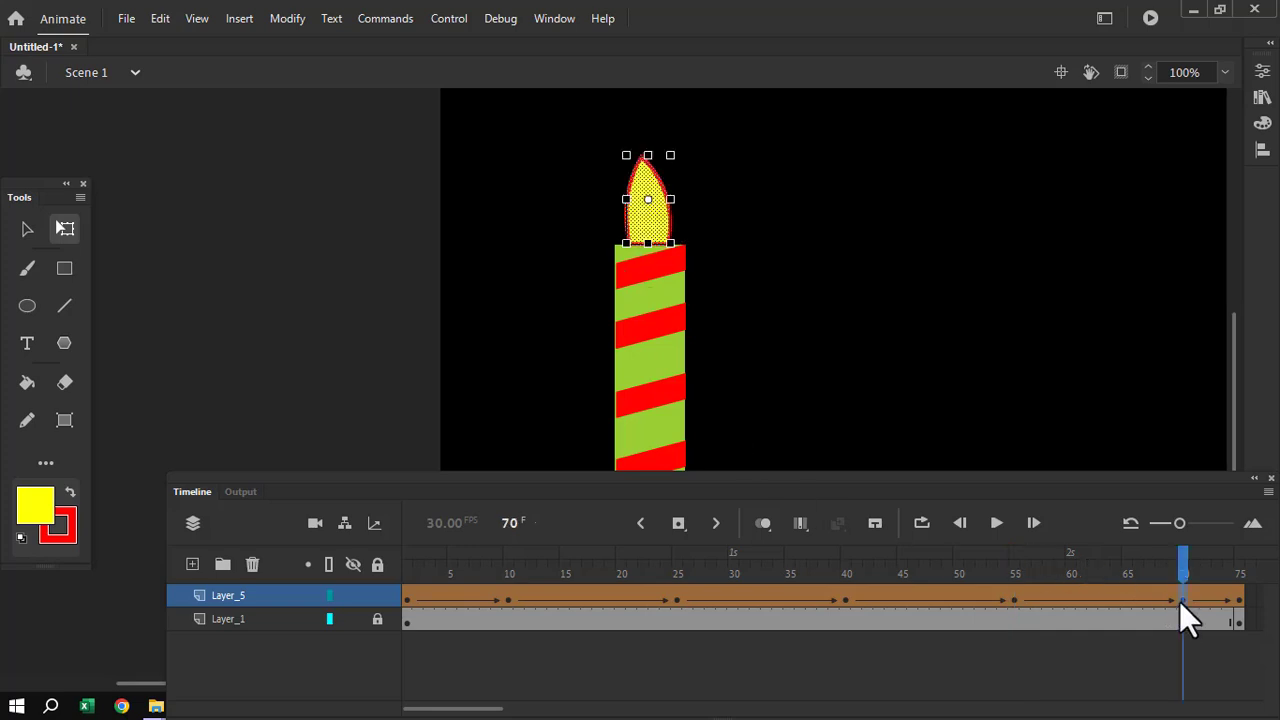
{"action": "left_click", "coordinate": [735, 280]}
{"action": "left_click_drag", "start_coordinate": [643, 162], "coordinate": [666, 162]}
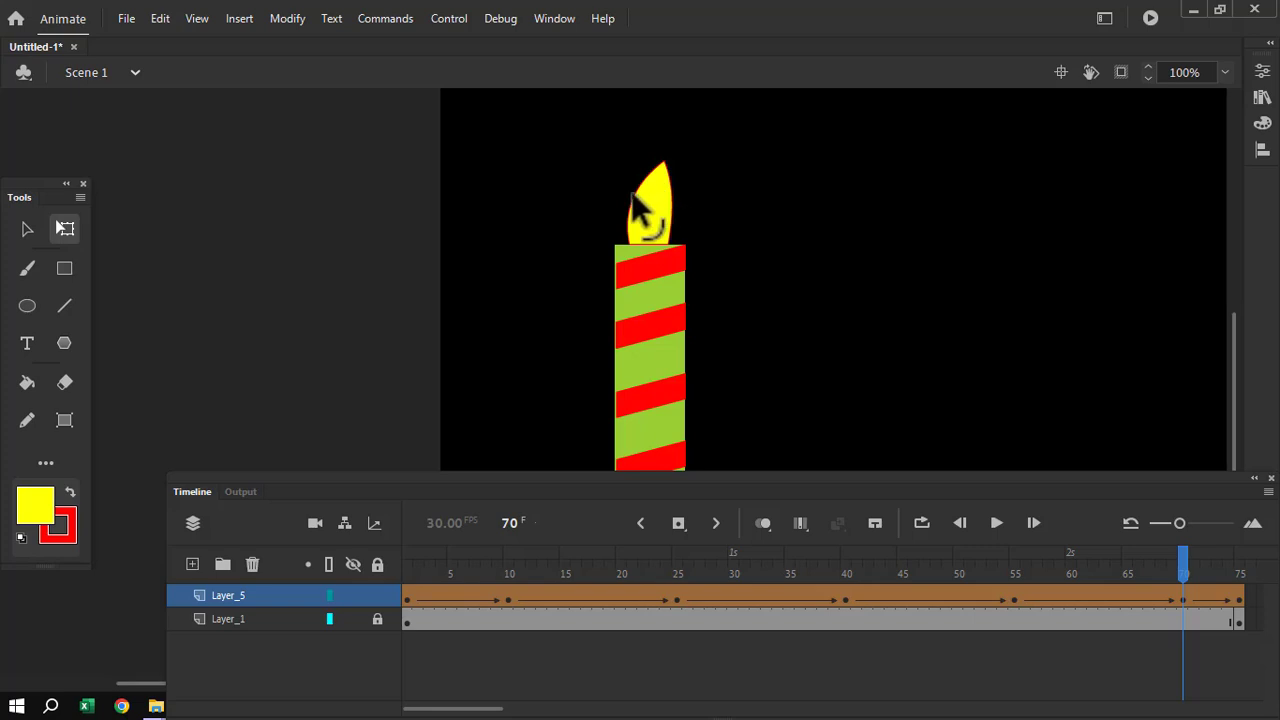
{"action": "left_click_drag", "start_coordinate": [634, 211], "coordinate": [670, 210]}
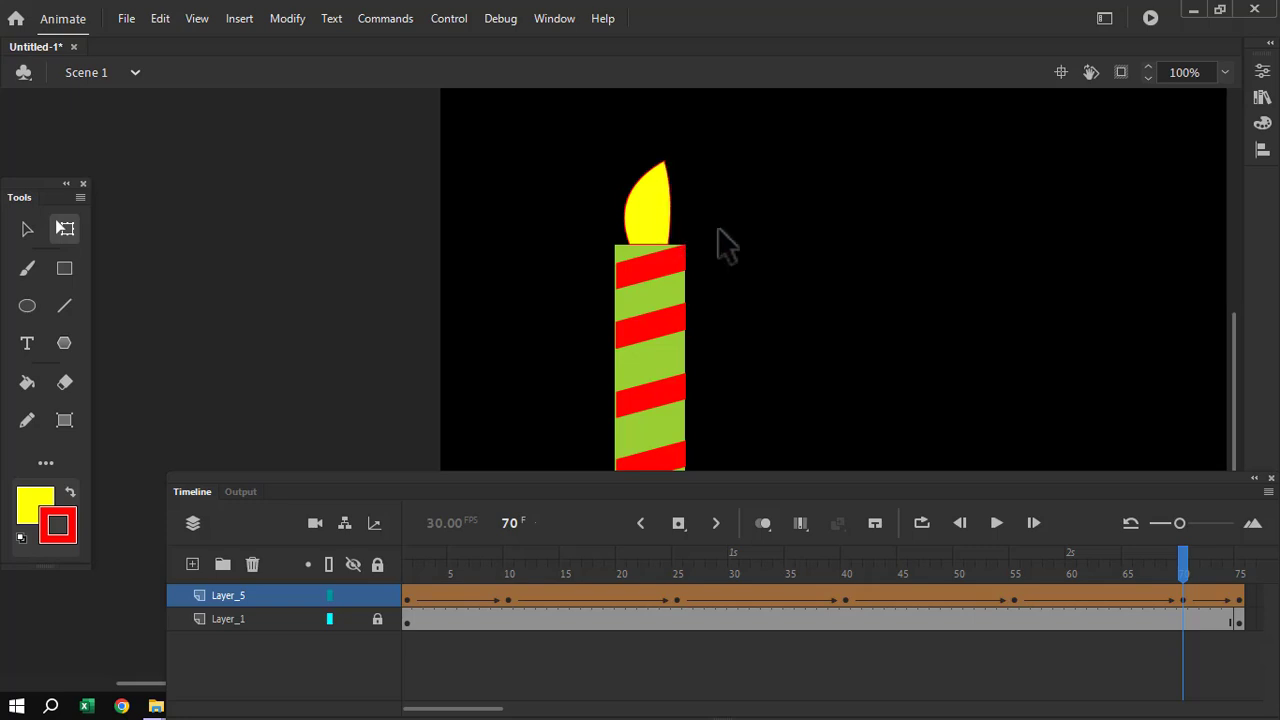
{"action": "left_click", "coordinate": [1239, 600]}
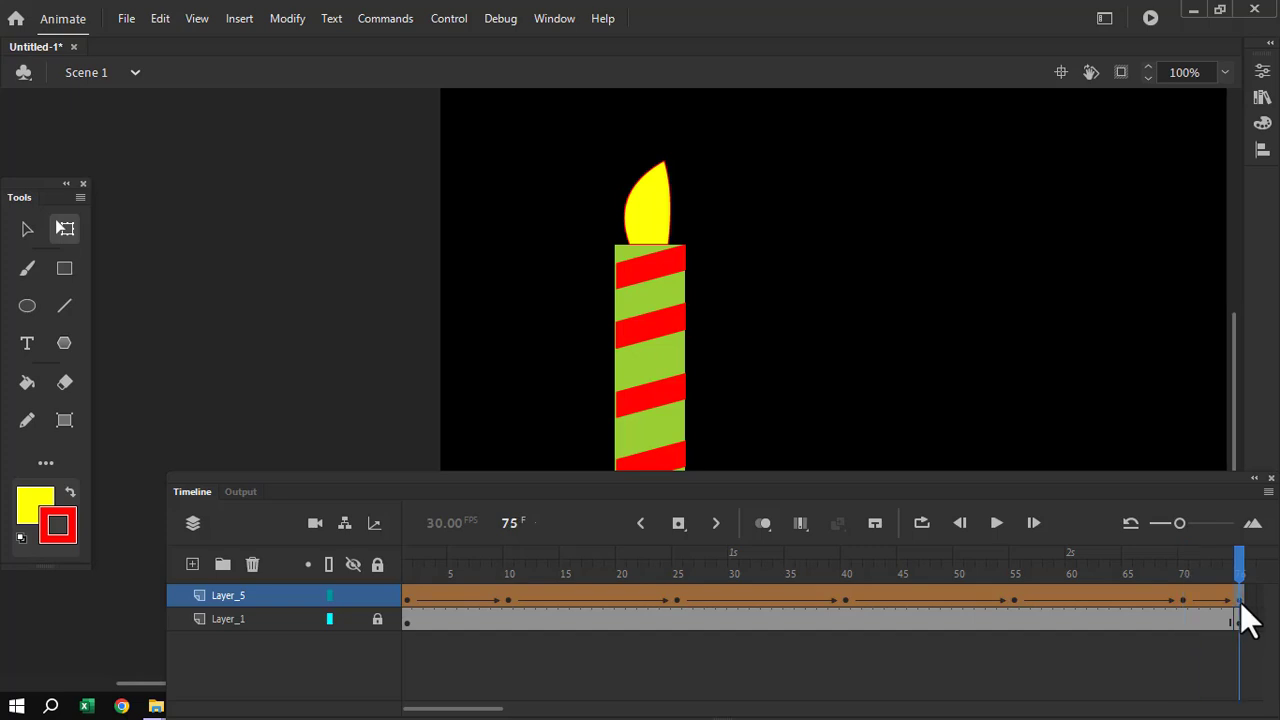
{"action": "left_click", "coordinate": [405, 599]}
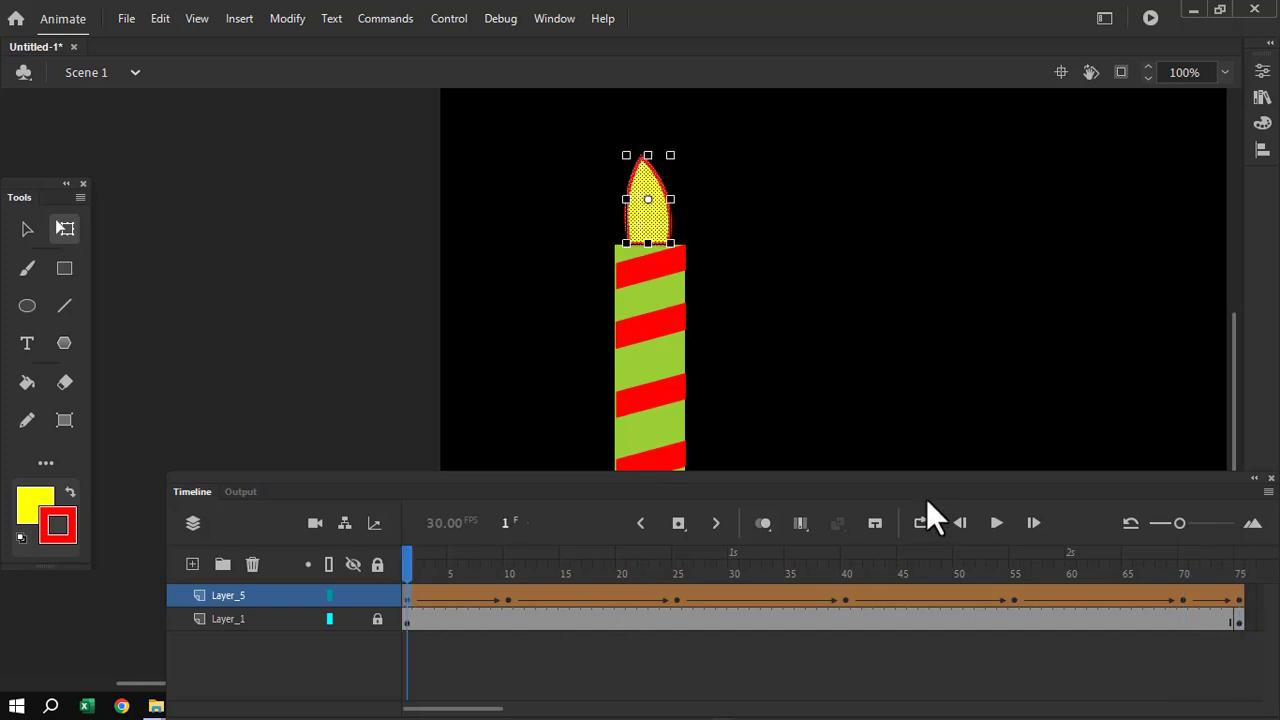
{"action": "key", "text": "ctrl+Return"}
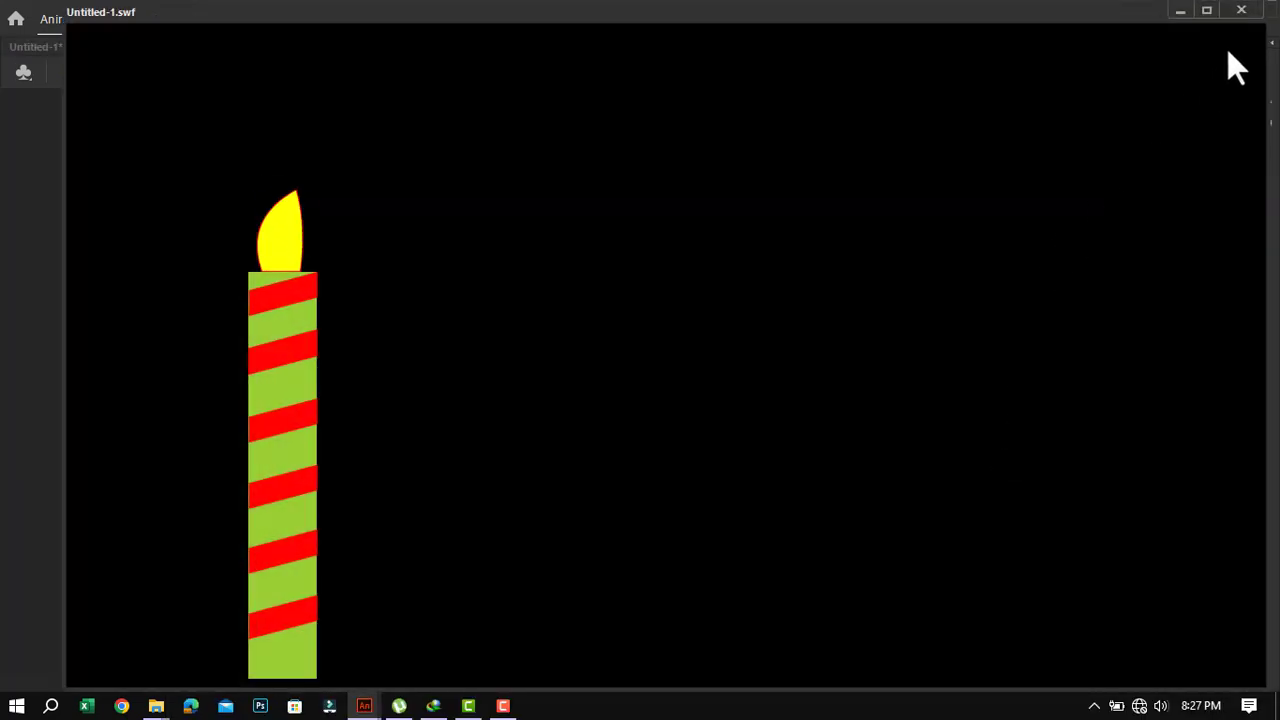
{"action": "left_click", "coordinate": [1243, 12]}
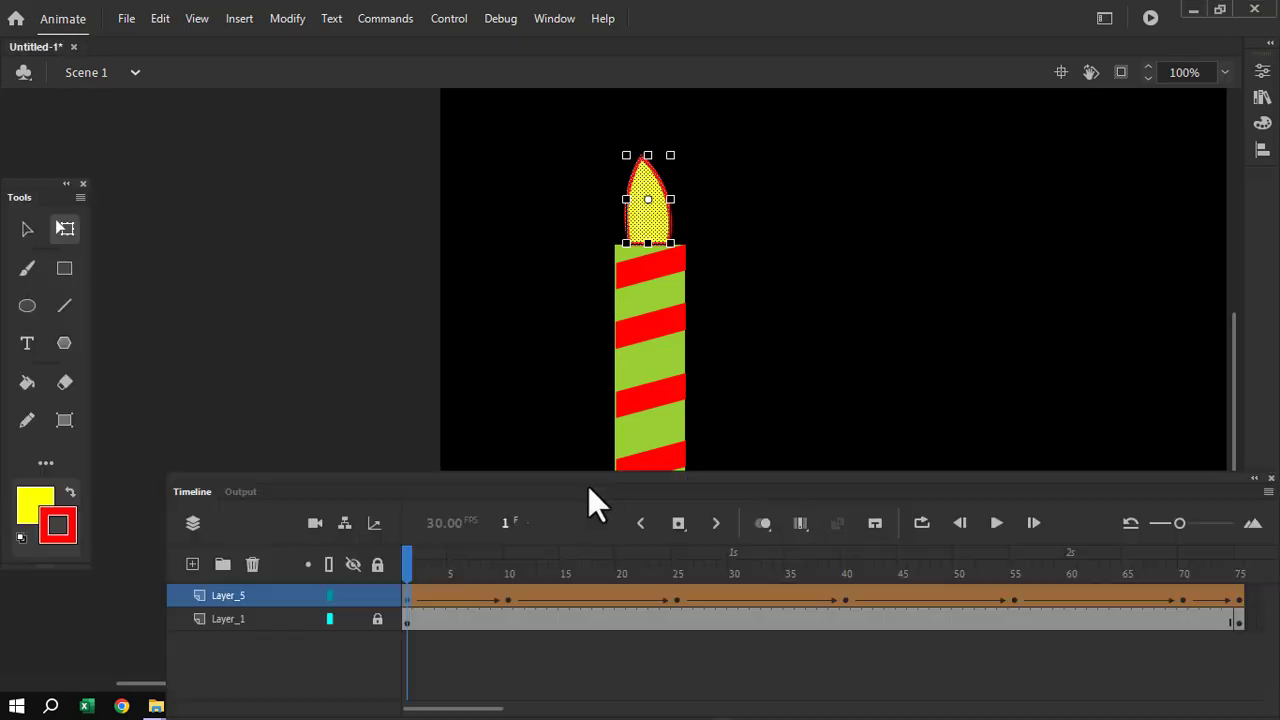
{"action": "left_click", "coordinate": [463, 598]}
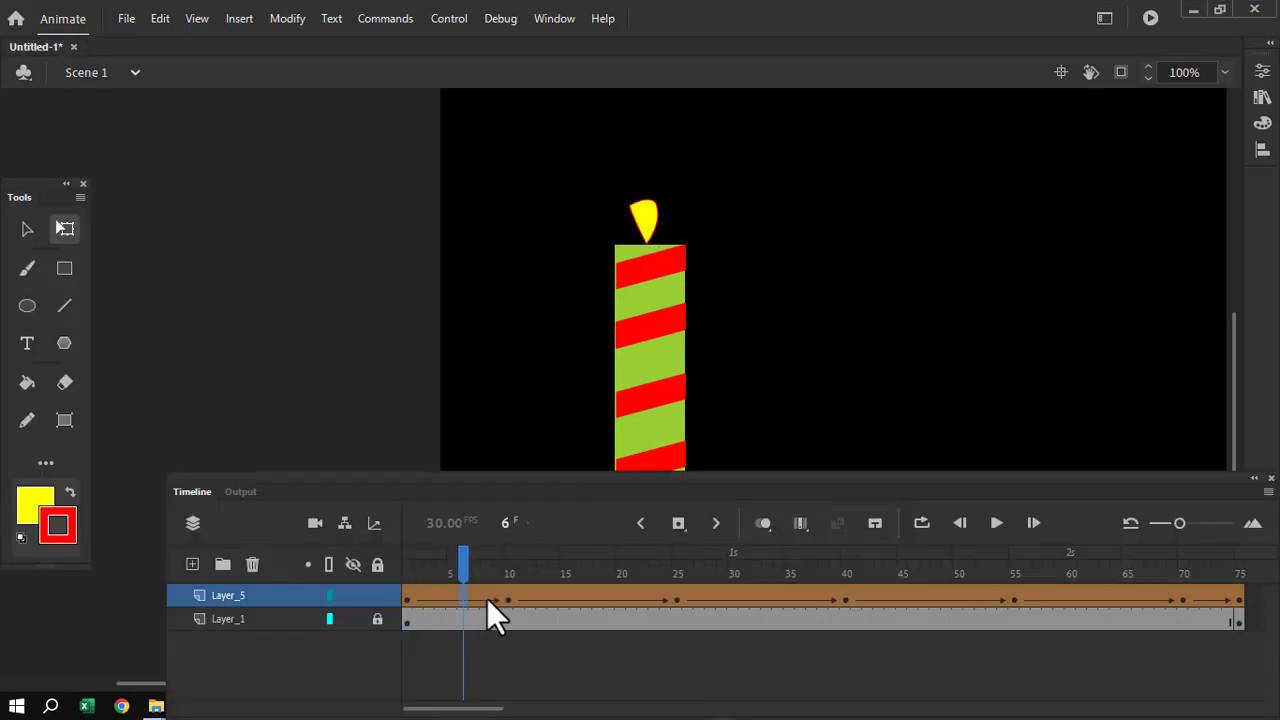
{"action": "left_click", "coordinate": [474, 598]}
{"action": "left_click", "coordinate": [1240, 600]}
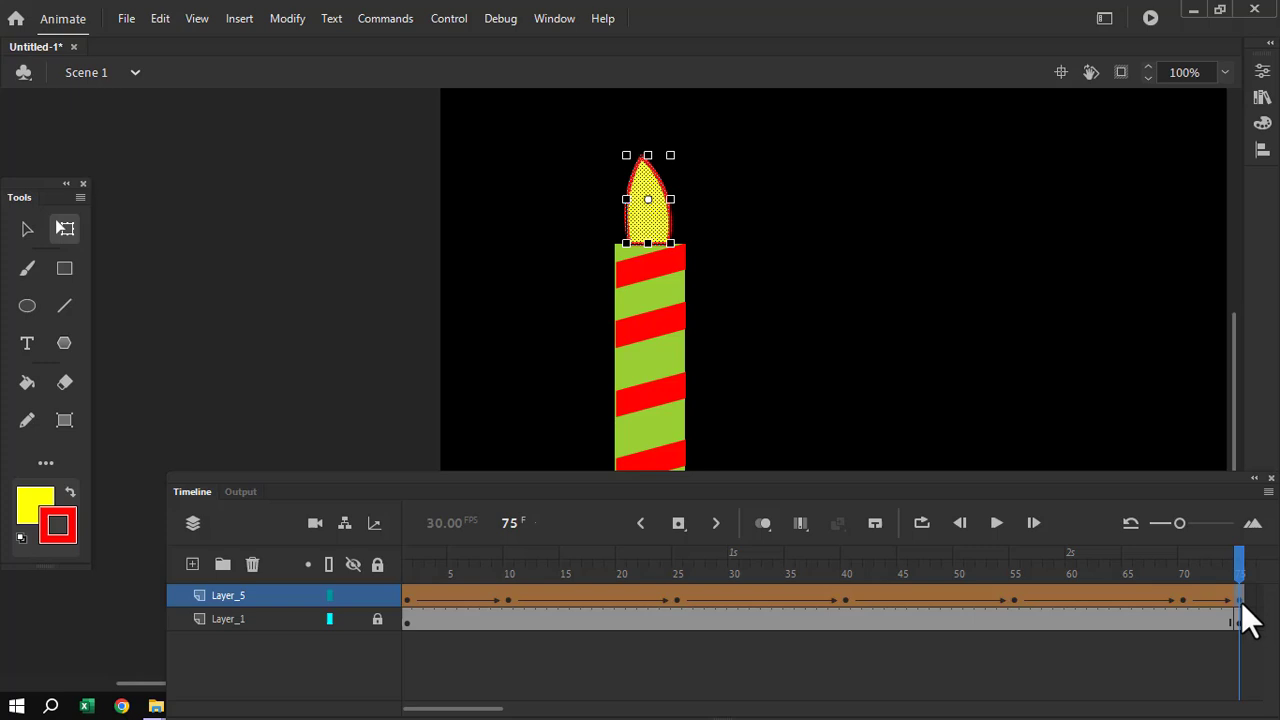
{"action": "left_click", "coordinate": [509, 599]}
{"action": "left_click", "coordinate": [482, 600]}
{"action": "left_click", "coordinate": [473, 600]}
{"action": "left_click", "coordinate": [507, 600]}
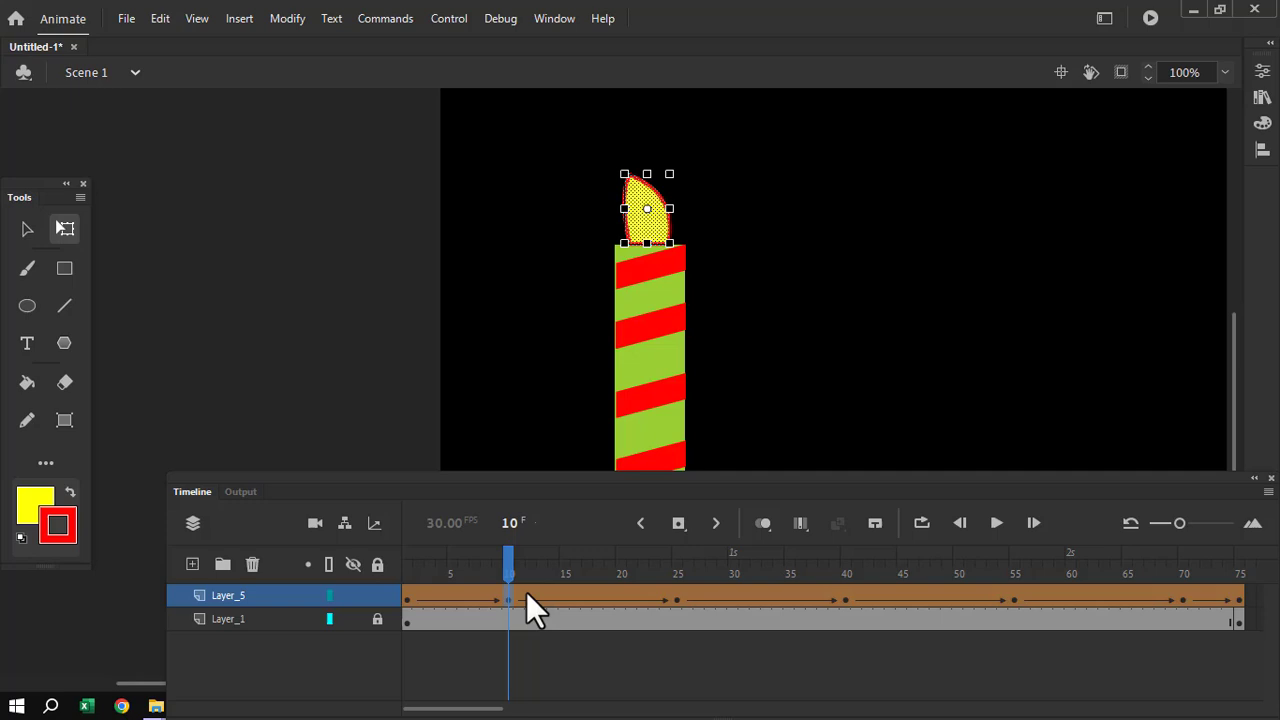
{"action": "left_click", "coordinate": [686, 209]}
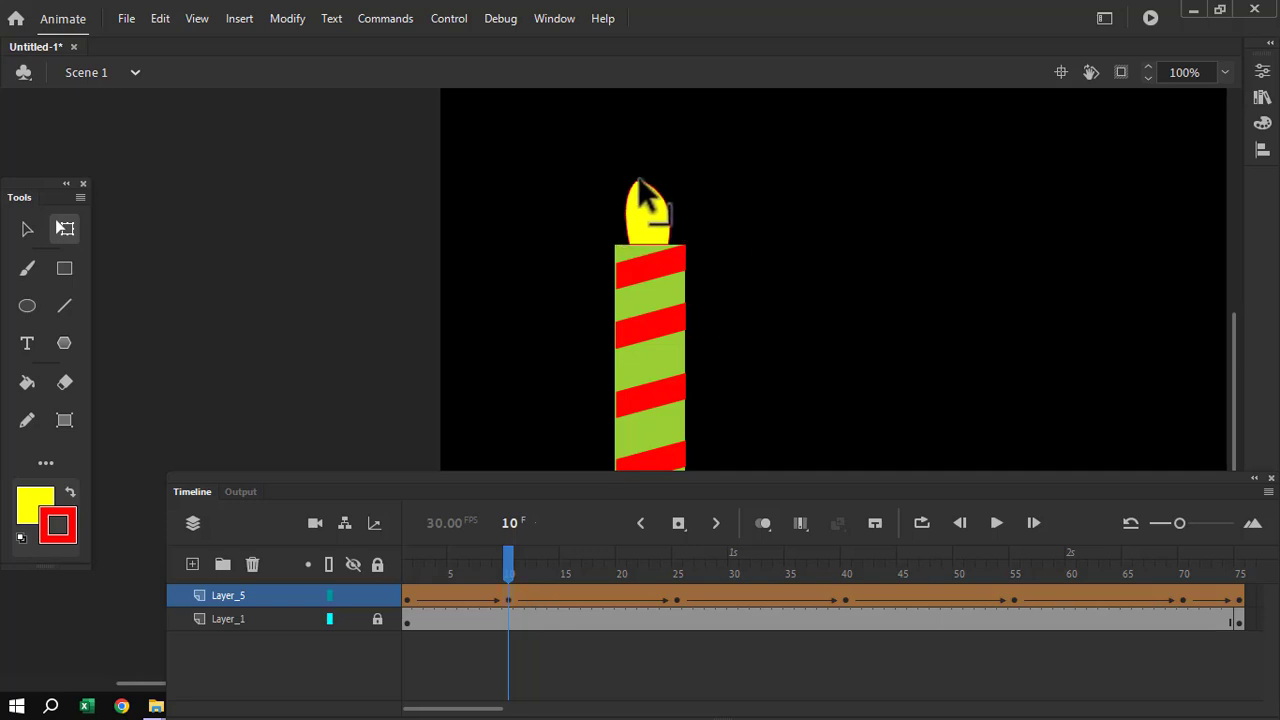
{"action": "left_click", "coordinate": [433, 600]}
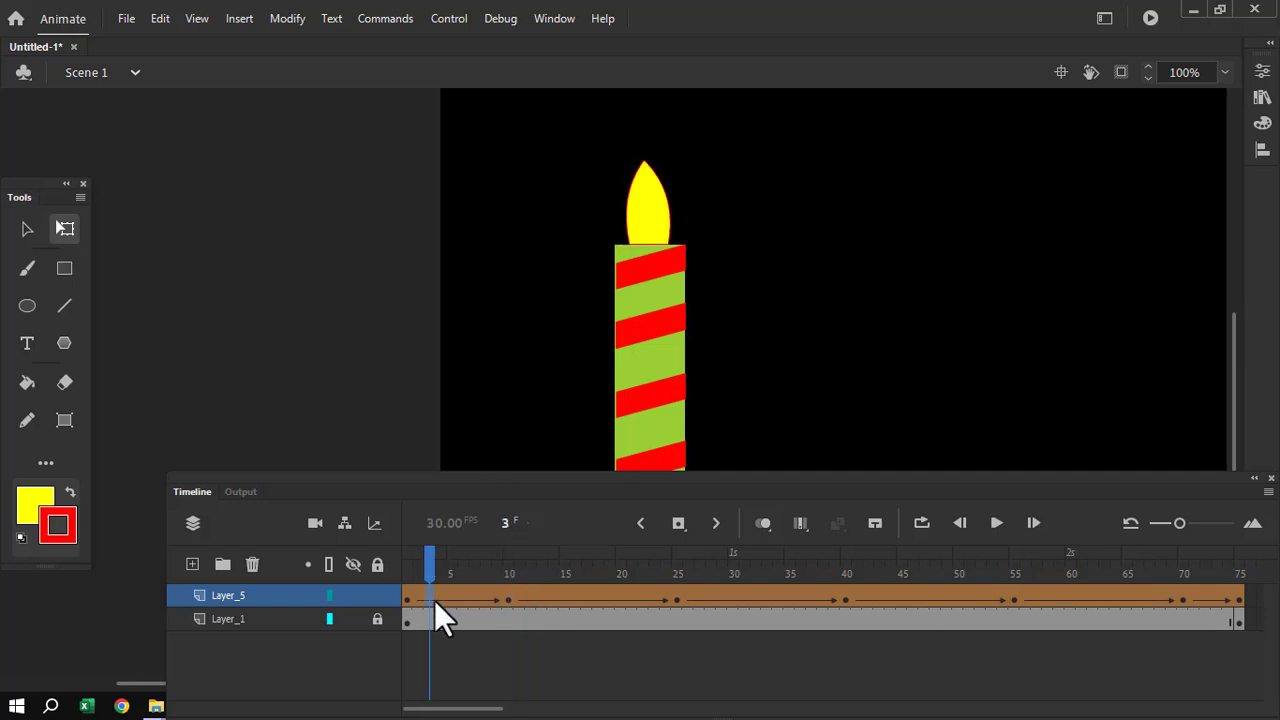
{"action": "left_click_drag", "start_coordinate": [422, 600], "coordinate": [508, 600]}
{"action": "left_click", "coordinate": [565, 598]}
{"action": "key", "text": "ctrl+Return"}
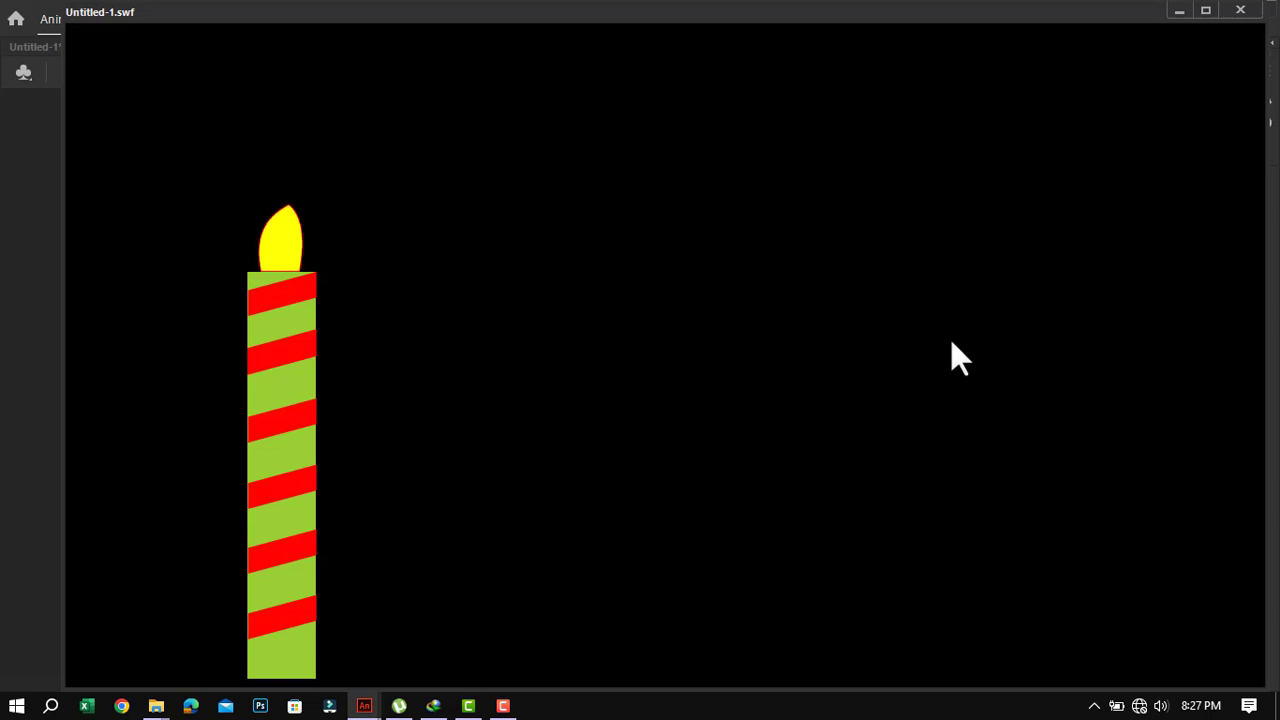
{"action": "left_click", "coordinate": [1242, 12]}
{"action": "left_click_drag", "start_coordinate": [676, 599], "coordinate": [912, 596]}
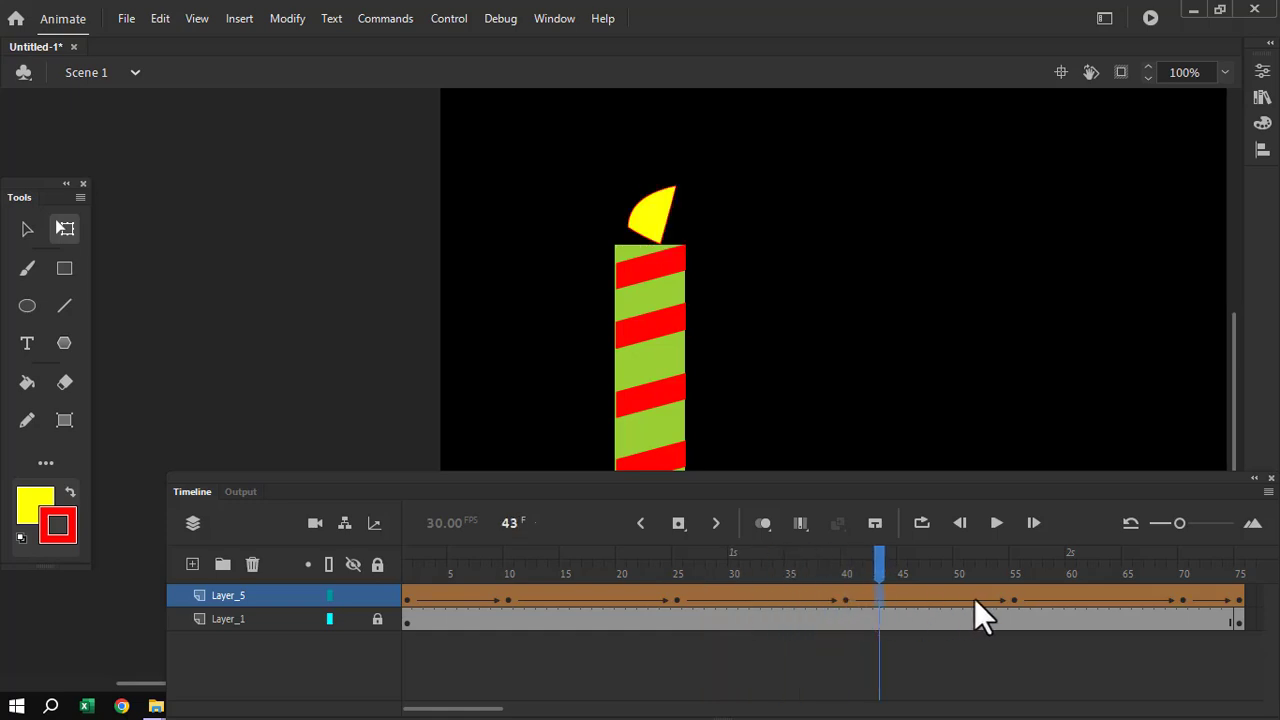
{"action": "left_click", "coordinate": [1014, 600]}
{"action": "left_click_drag", "start_coordinate": [637, 171], "coordinate": [652, 197]}
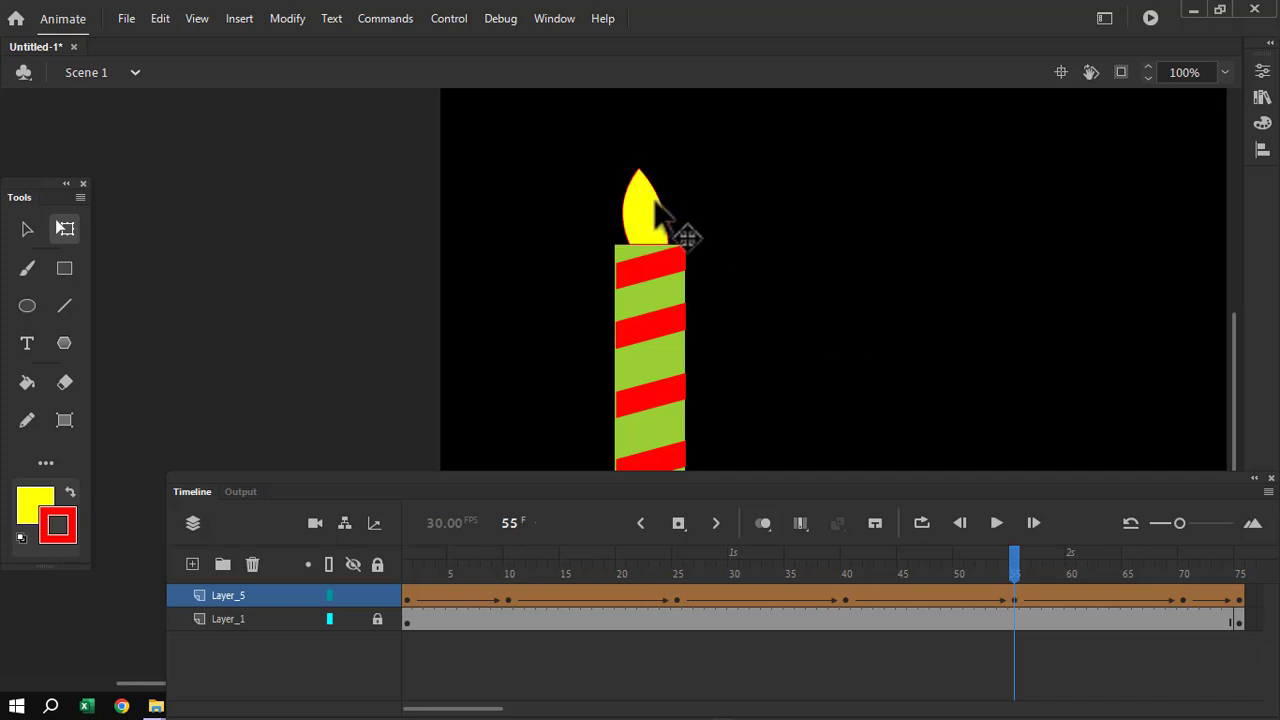
{"action": "key", "text": "ctrl+z"}
{"action": "left_click_drag", "start_coordinate": [868, 594], "coordinate": [1217, 598]}
{"action": "key", "text": "ctrl+Return"}
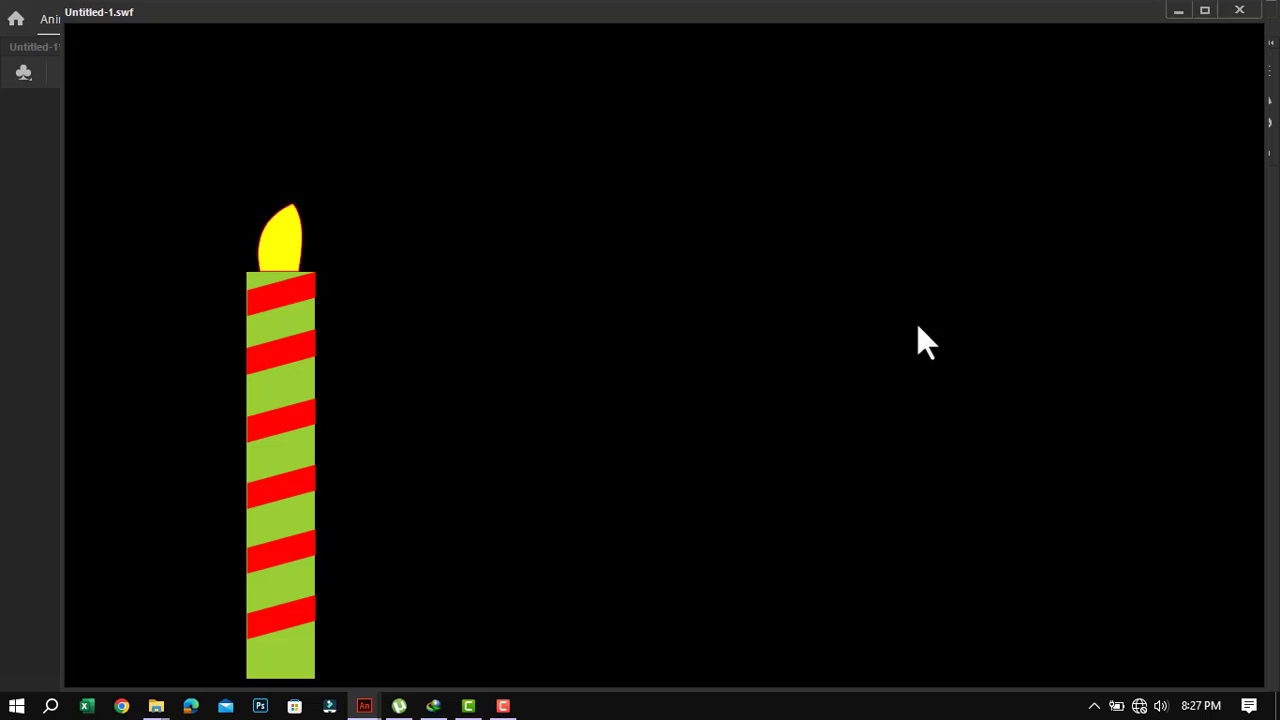
{"action": "left_click", "coordinate": [1240, 14]}
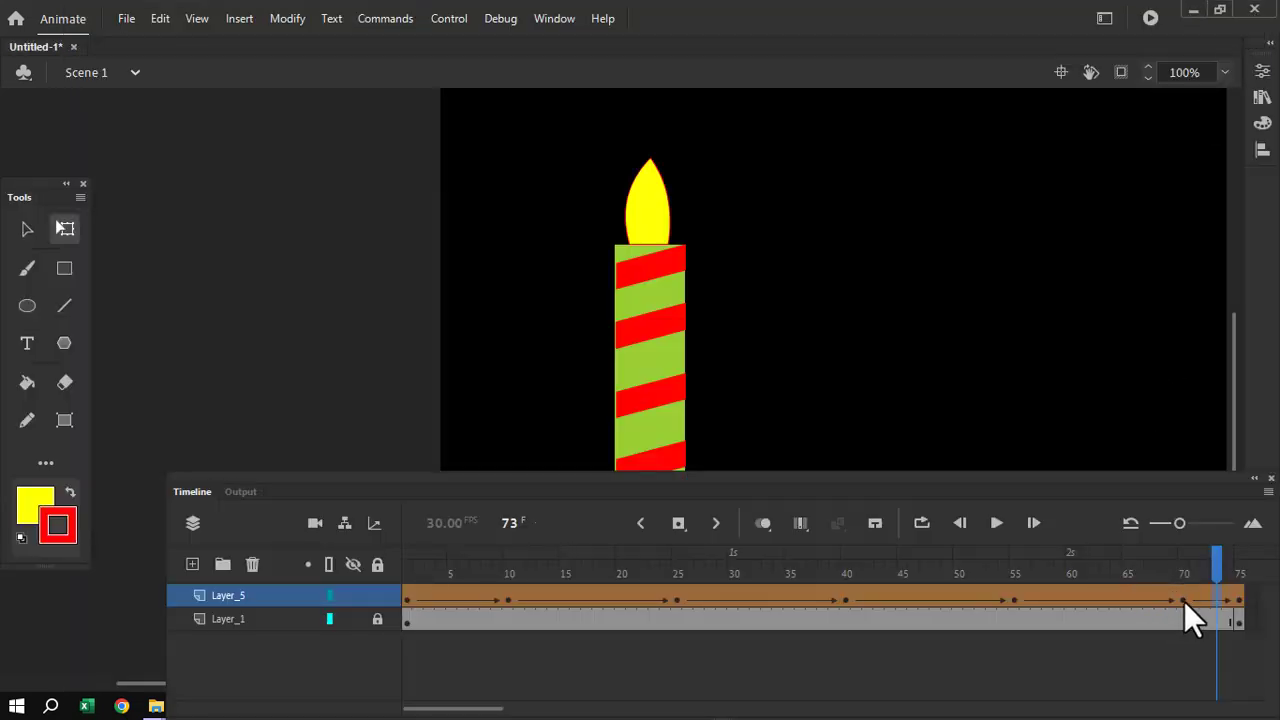
Pull the flame tip down at frame 70, then check frames 75, 10 and 25.
{"action": "left_click", "coordinate": [1184, 600]}
{"action": "left_click", "coordinate": [726, 267]}
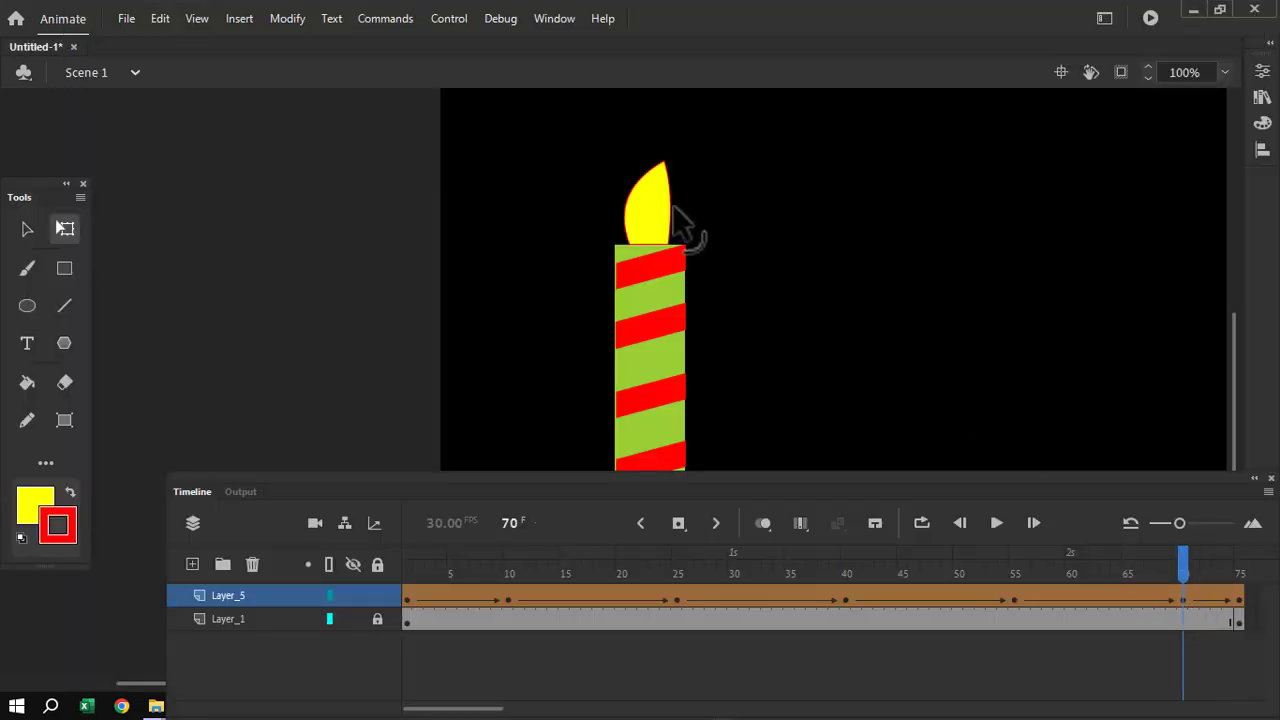
{"action": "left_click_drag", "start_coordinate": [666, 162], "coordinate": [665, 170]}
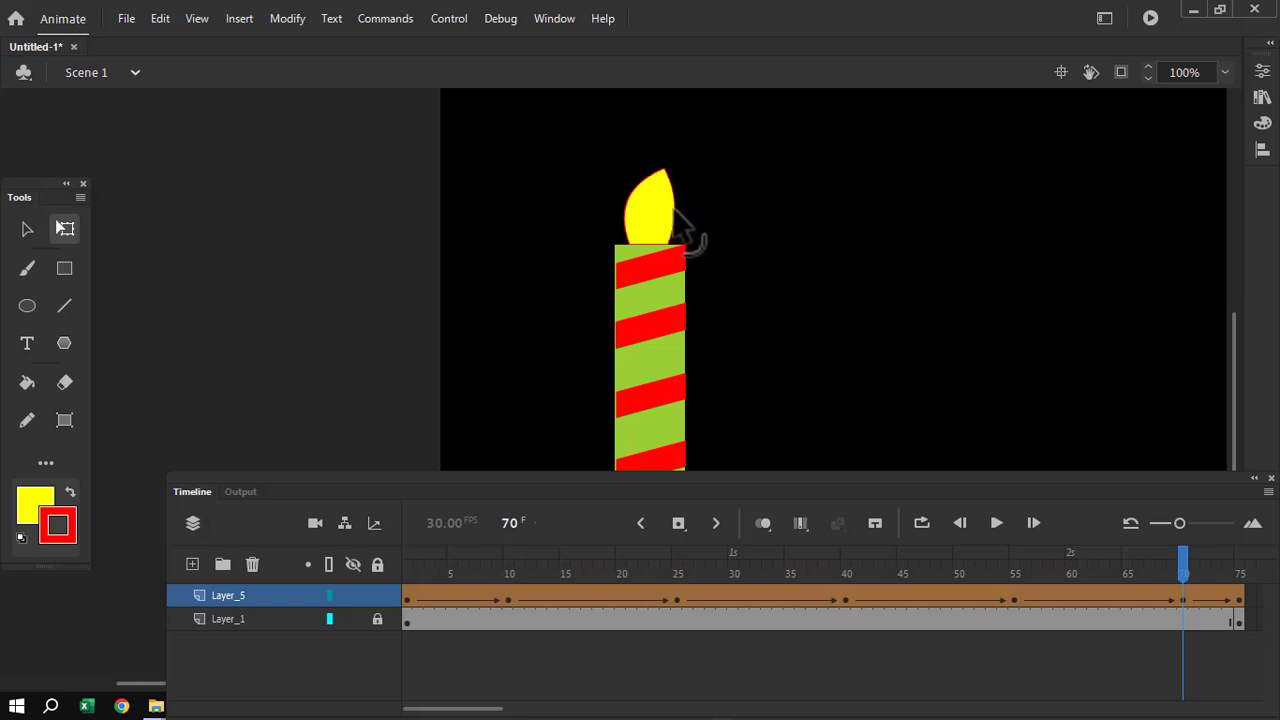
{"action": "left_click", "coordinate": [1234, 600]}
{"action": "left_click", "coordinate": [843, 416]}
{"action": "left_click", "coordinate": [510, 598]}
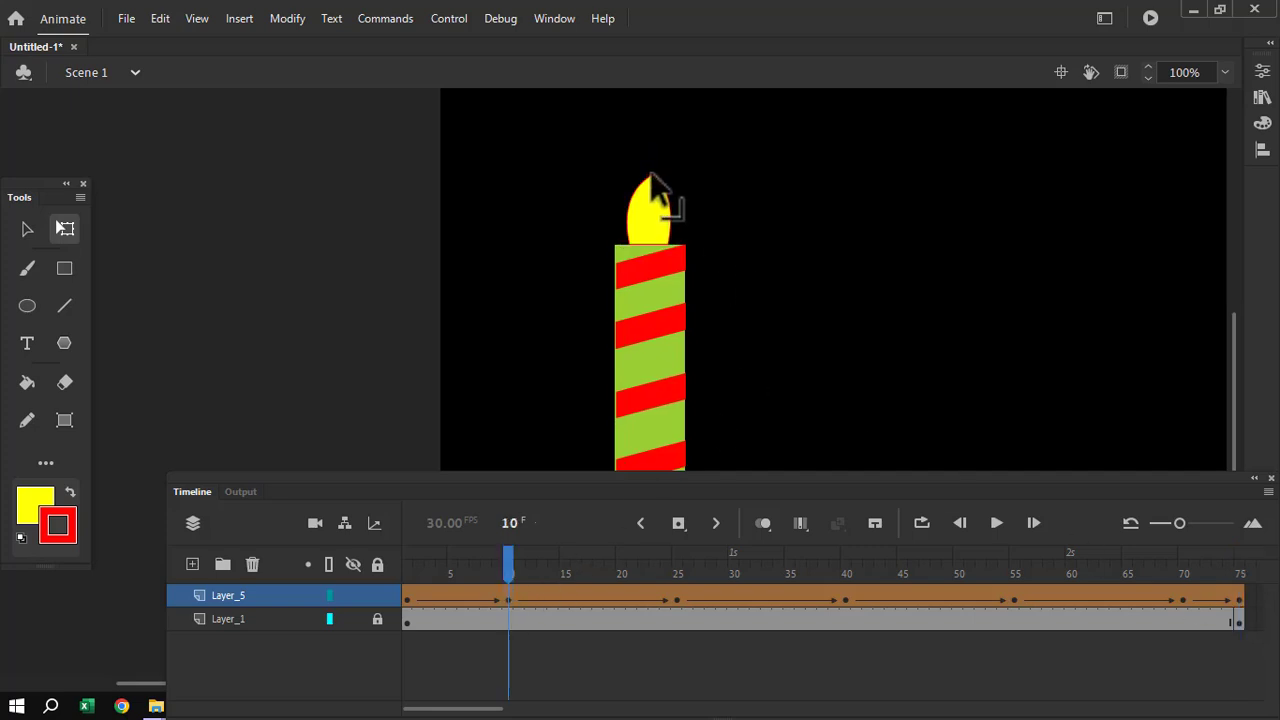
{"action": "left_click", "coordinate": [675, 600]}
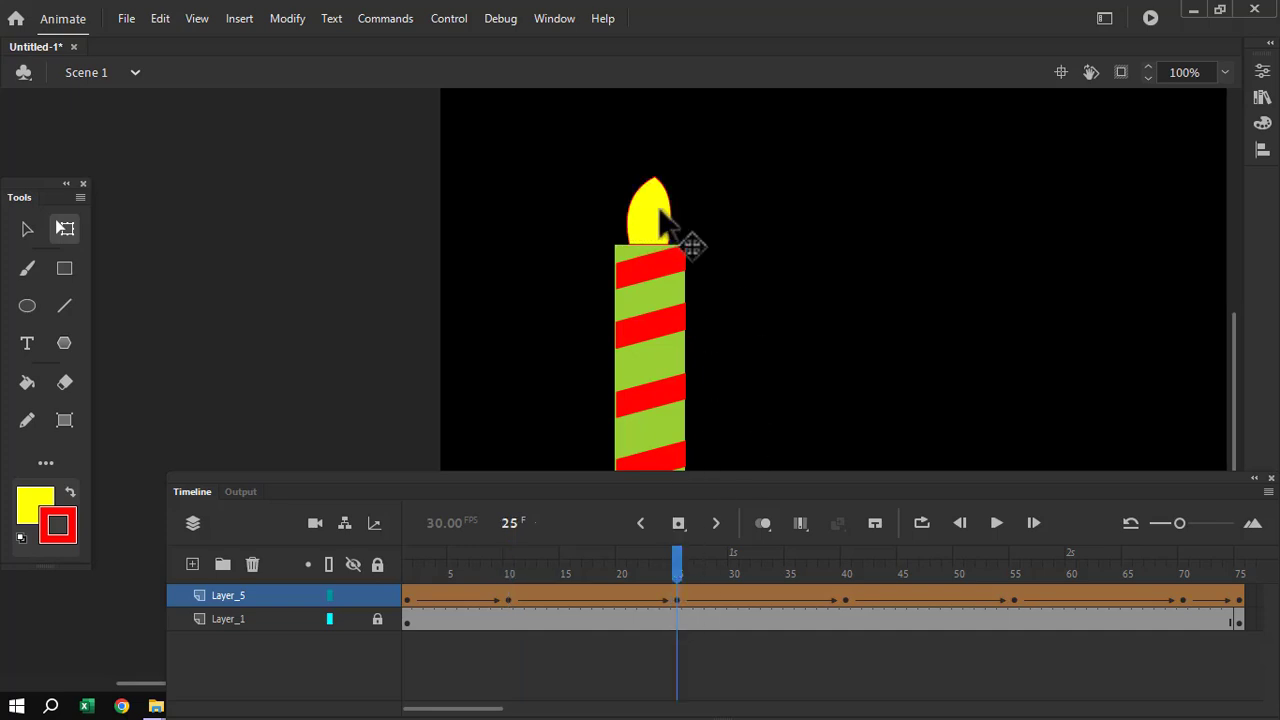